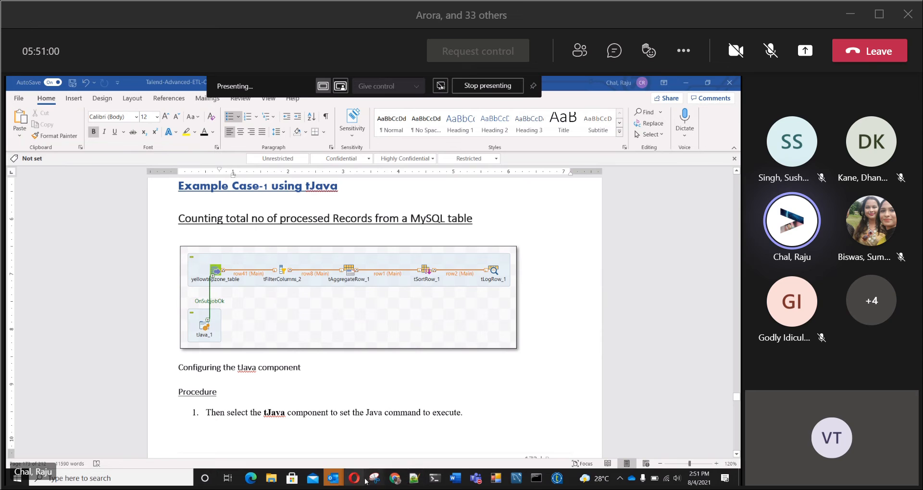
Step: Switch from the Word document to Talend Open Studio, with the ContextVarExample1 job design in view
left_click(556, 478)
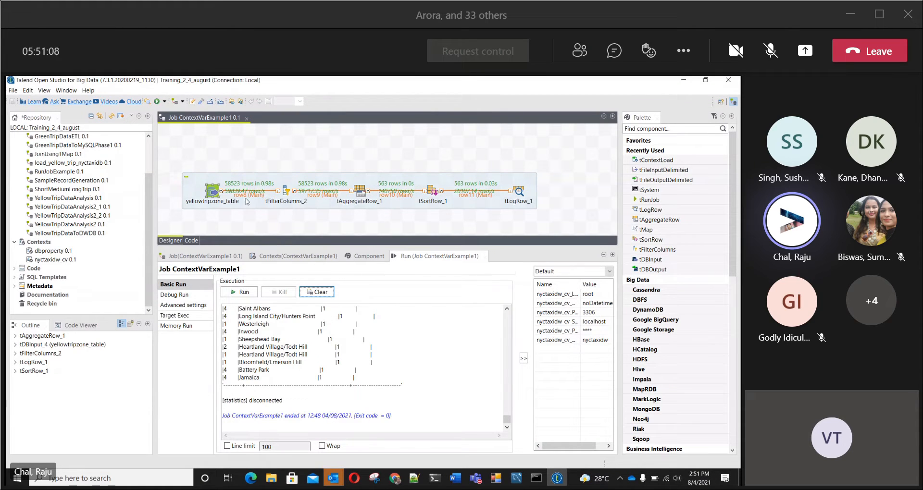
left_click(264, 158)
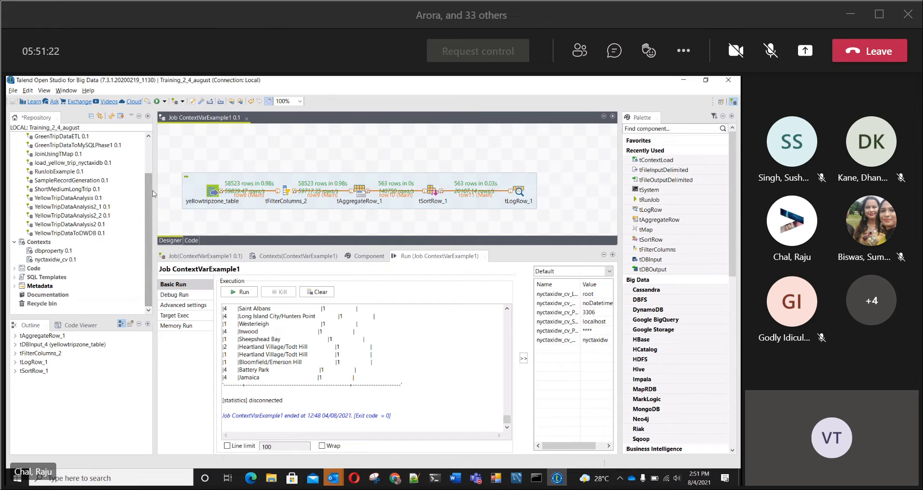
Step: Open the ContextVarExampleFromFile job from the repository to view its design, and close it again
left_click_drag(149, 193, 147, 148)
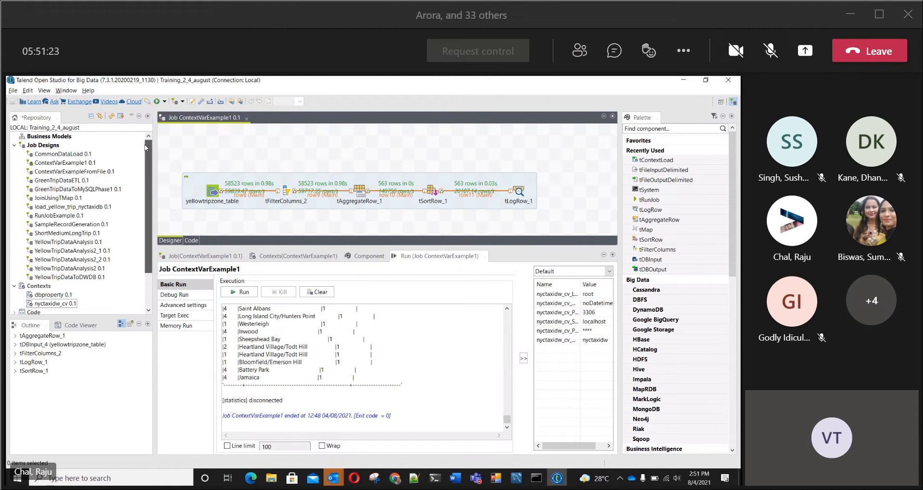
left_click(81, 172)
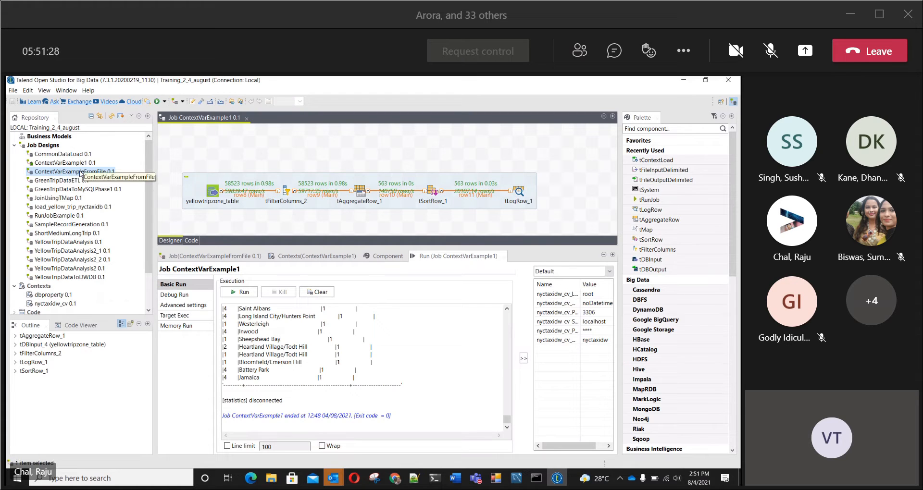
left_click(78, 164)
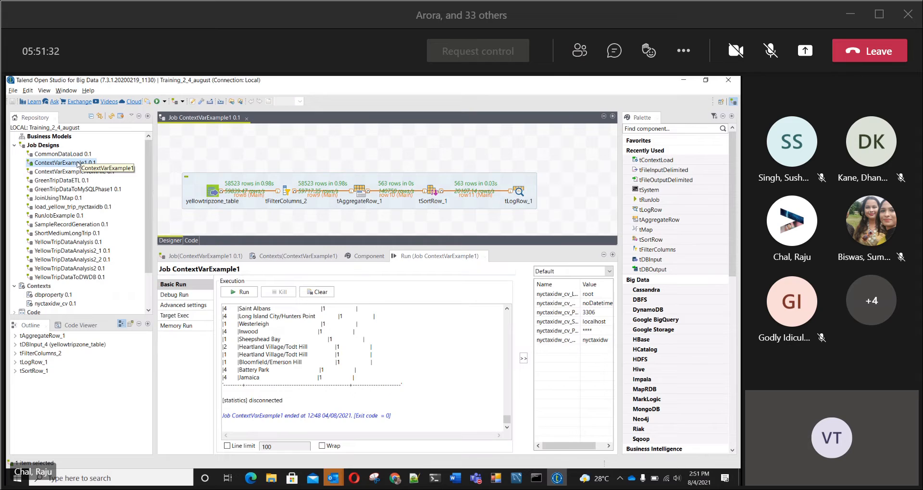
left_click(67, 172)
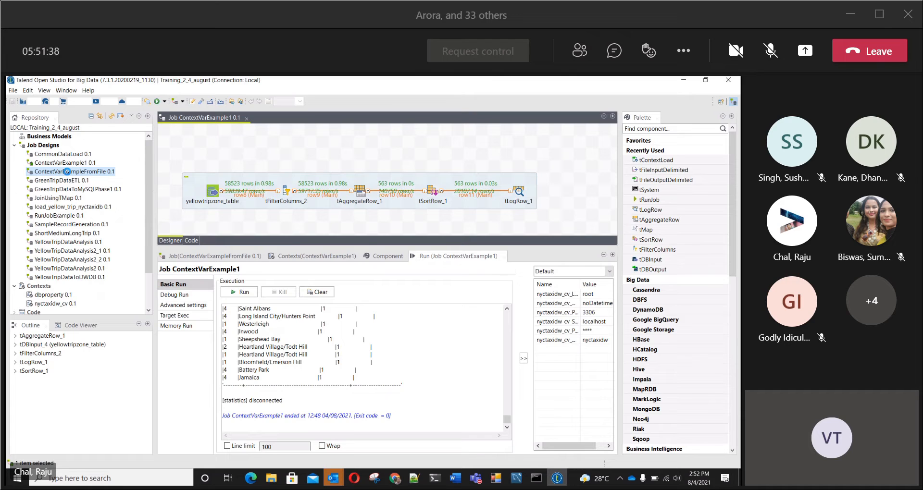
double_click(68, 172)
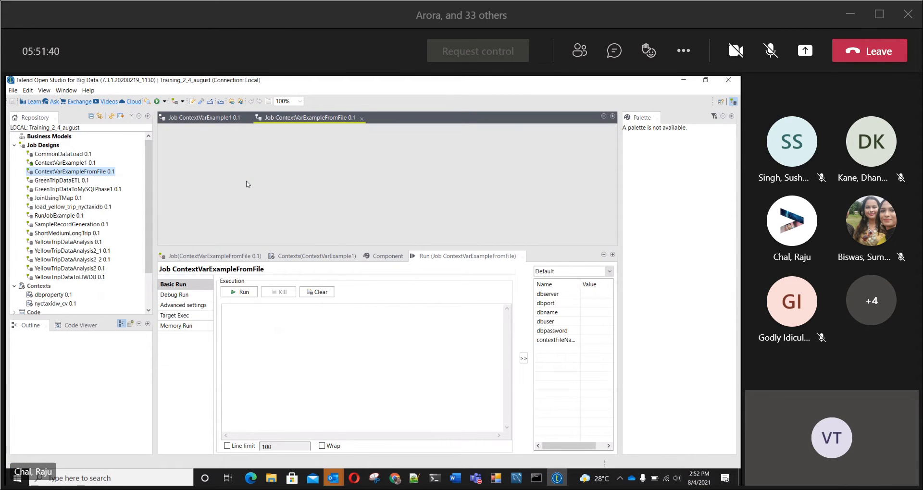
left_click(361, 117)
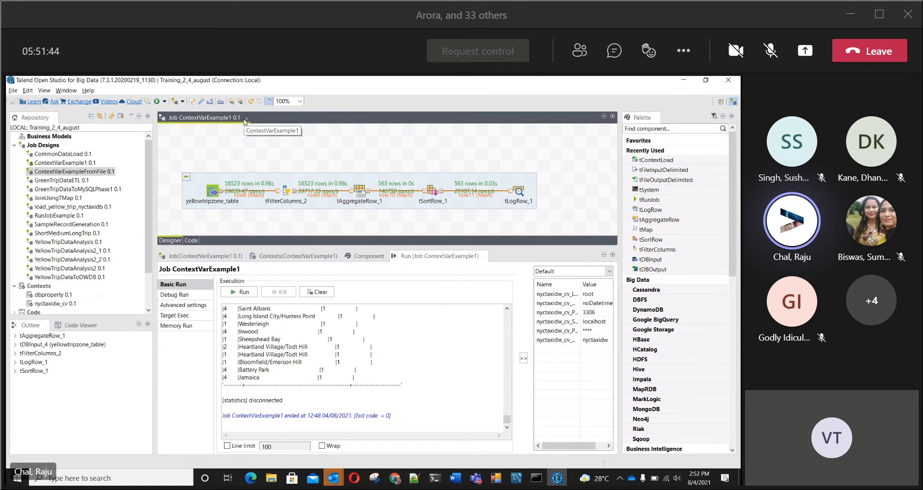
Step: Copy the ContextVarExample1 job and paste it into Job Designs
left_click(72, 163)
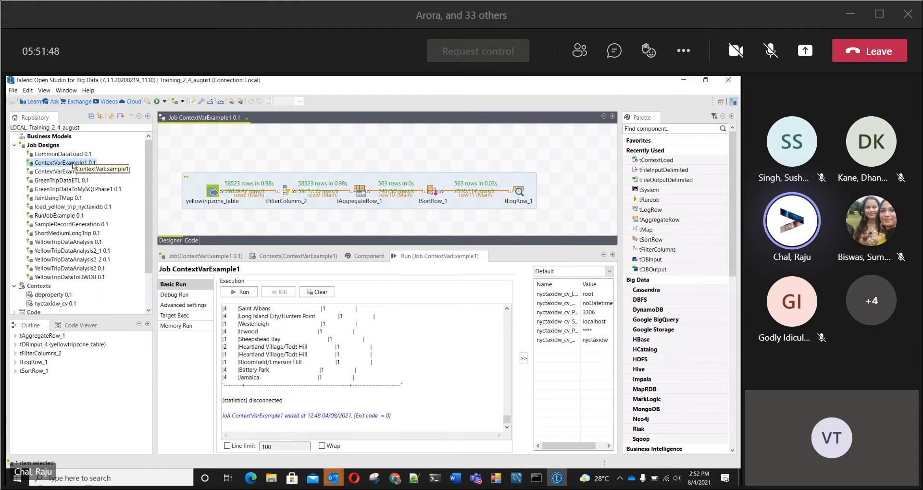
right_click(72, 164)
left_click(105, 212)
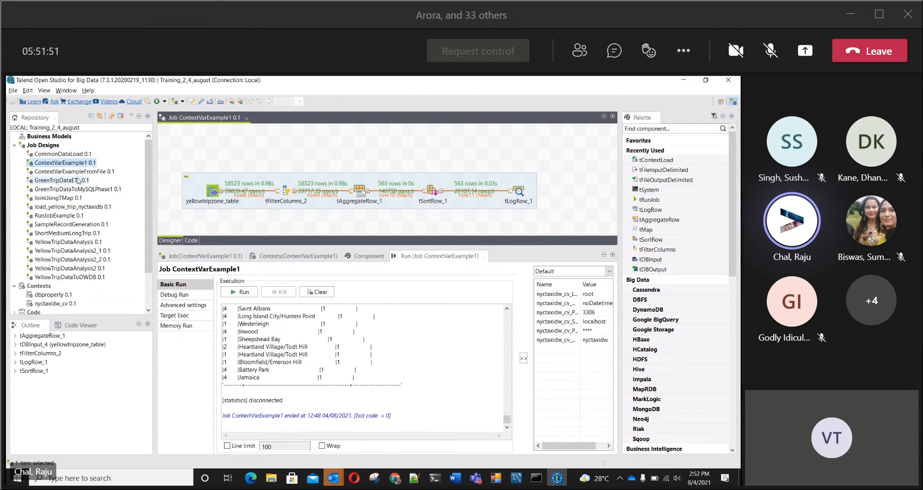
right_click(54, 146)
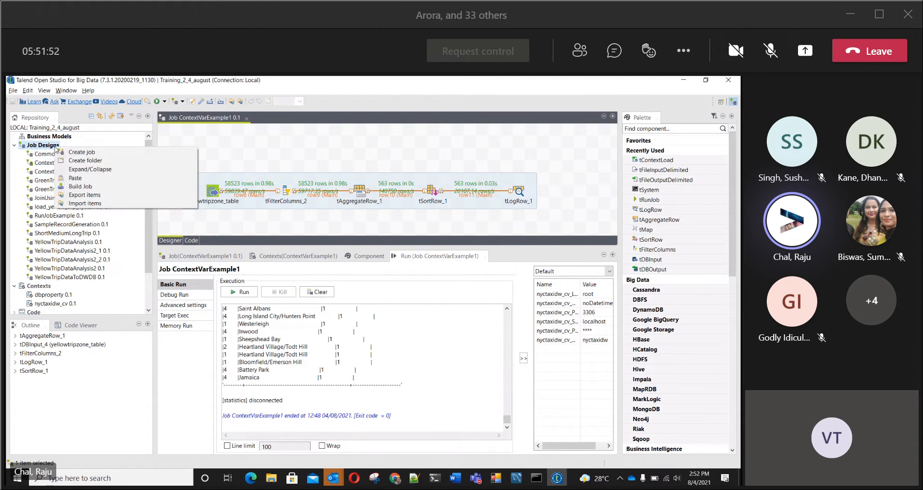
left_click(80, 178)
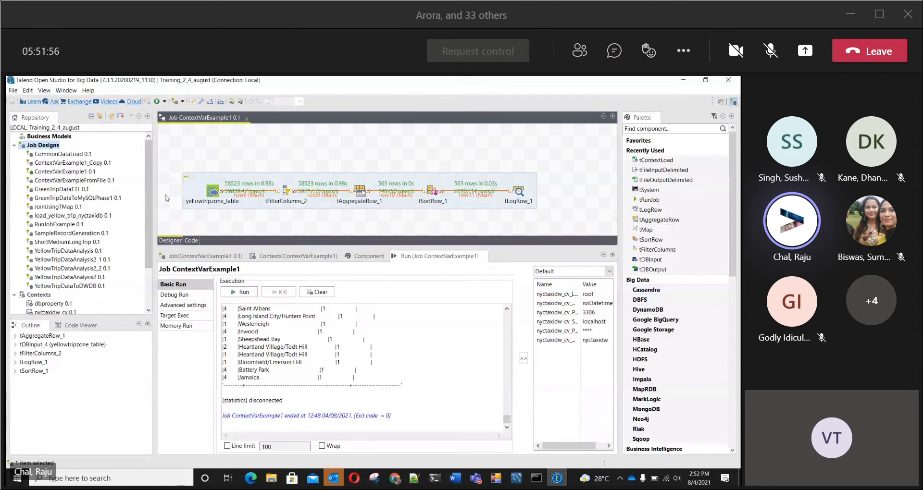
Step: Edit the properties of the copied ContextVarExample1_Copy job and change its name to tJAVAExample
right_click(70, 166)
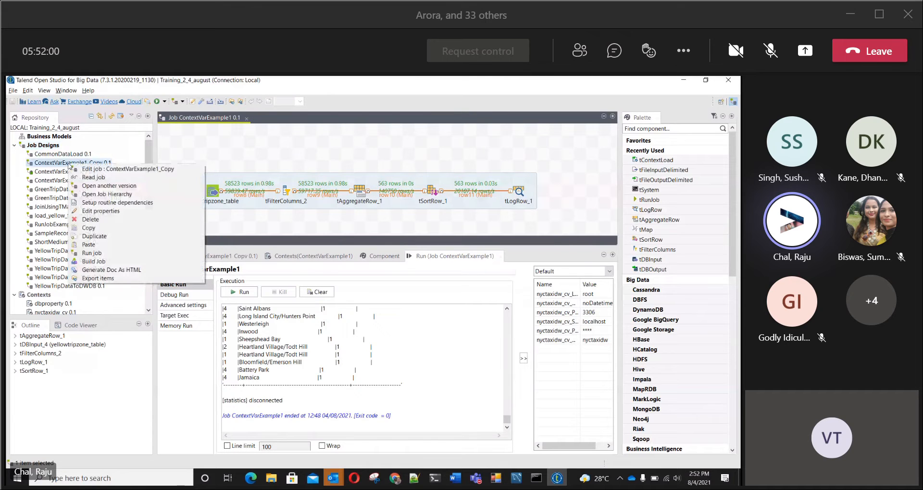
left_click(95, 211)
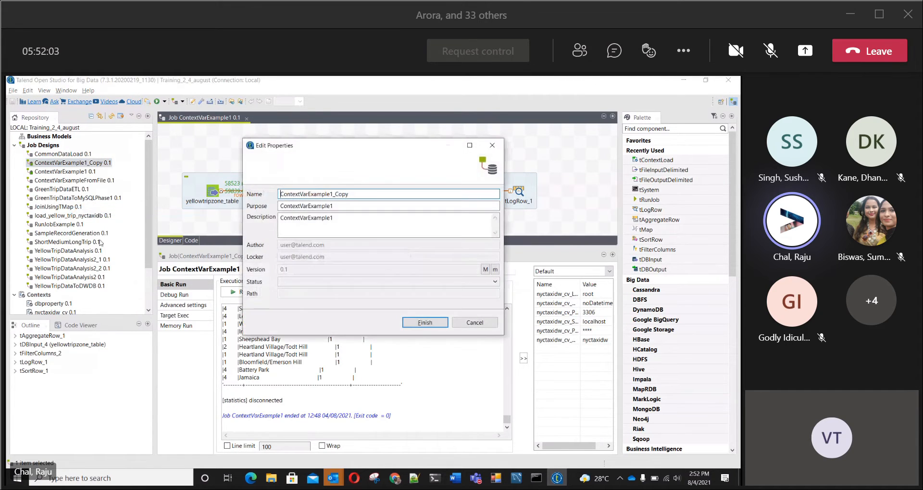
double_click(369, 194)
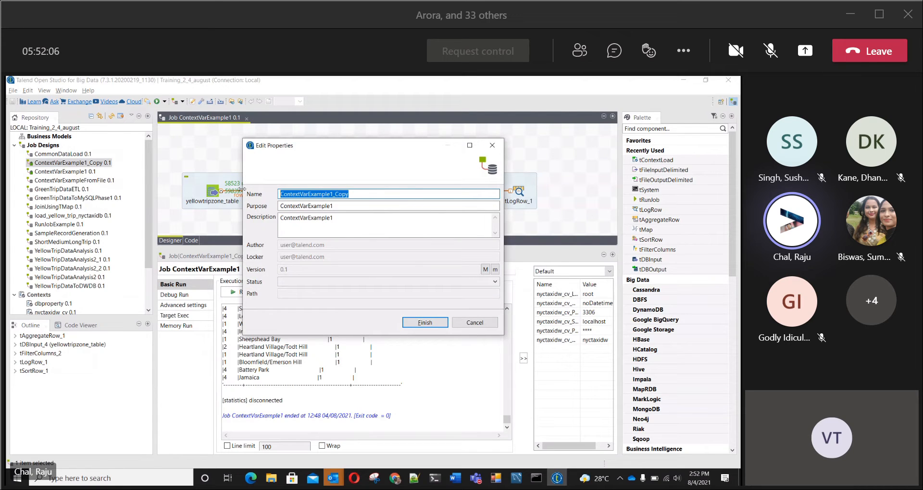
type("tJava")
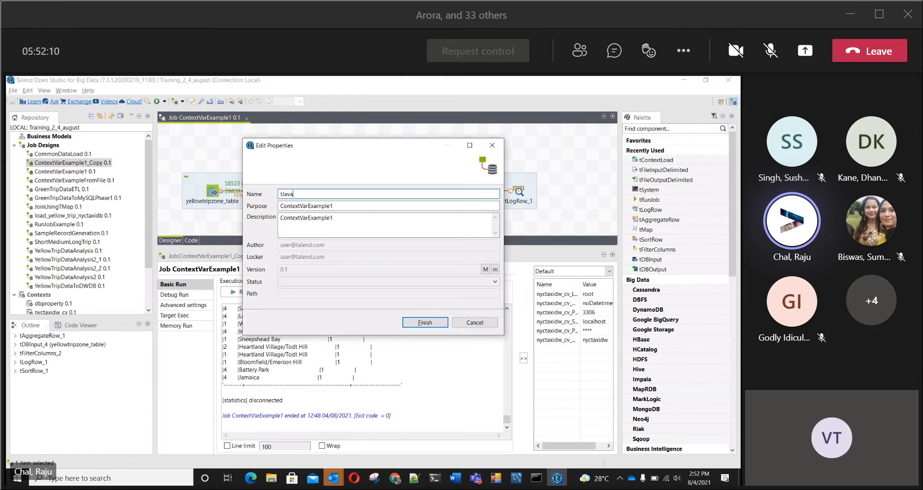
type("lav")
key("BackSpace")
key("BackSpace")
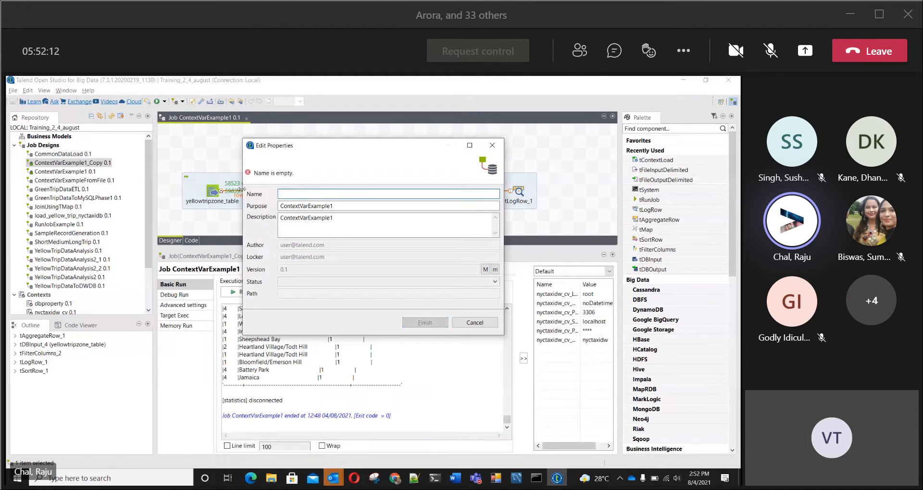
type("JAVA")
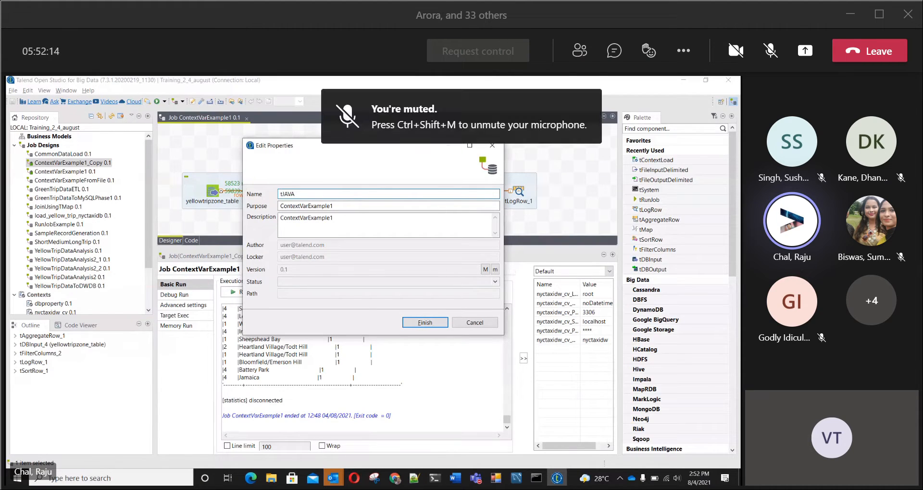
type("E")
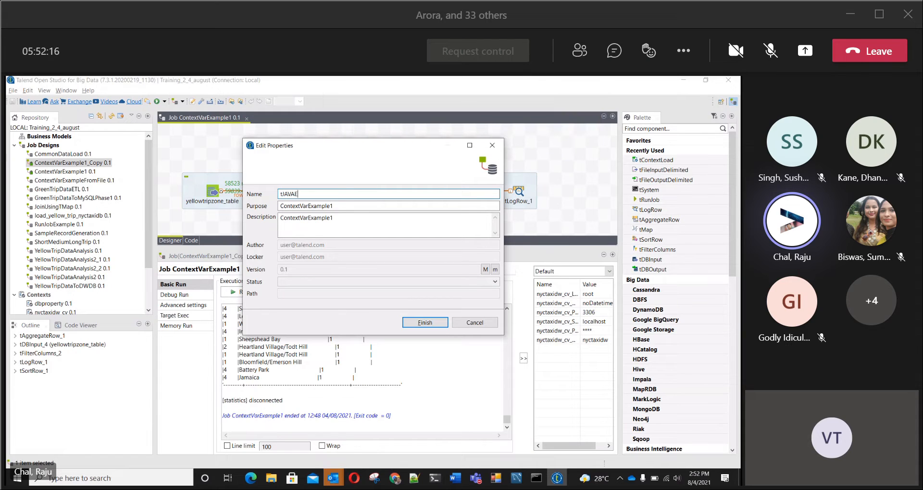
type("xample")
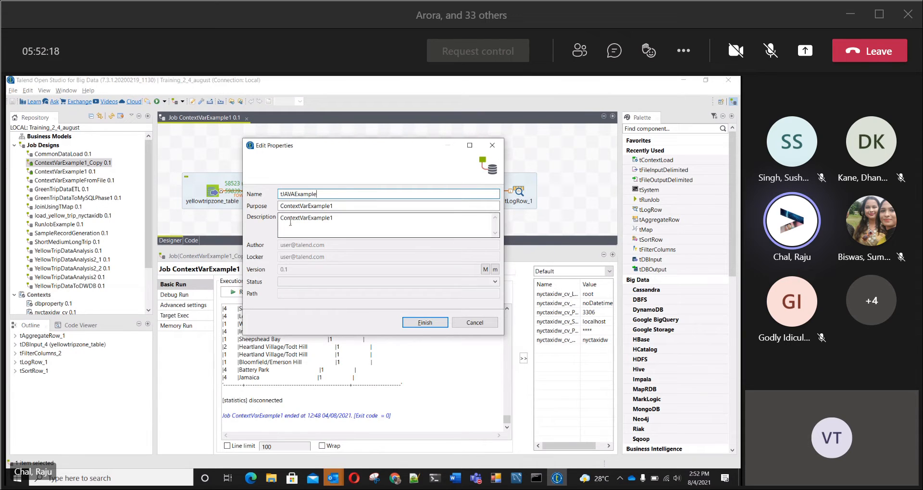
Step: Set the copied job's purpose and description to tJAVAExample and apply the property changes
left_click_drag(334, 196, 256, 195)
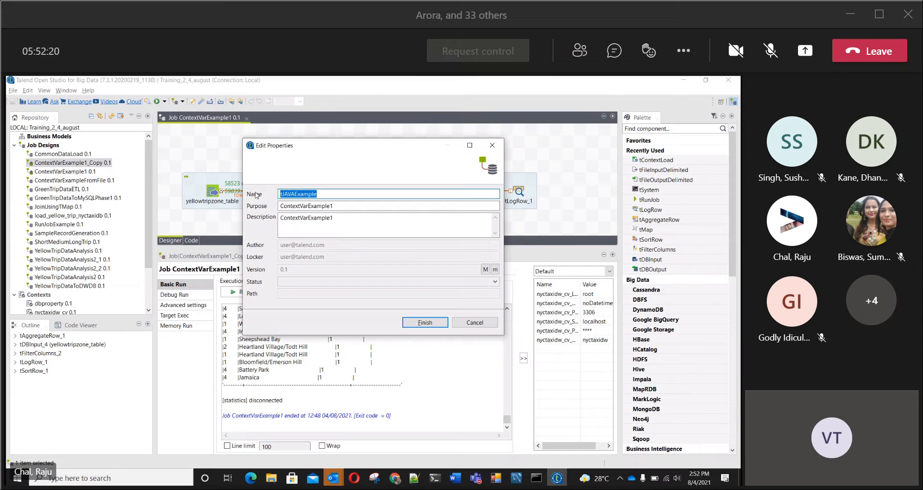
left_click_drag(334, 206, 258, 204)
key("ctrl+v")
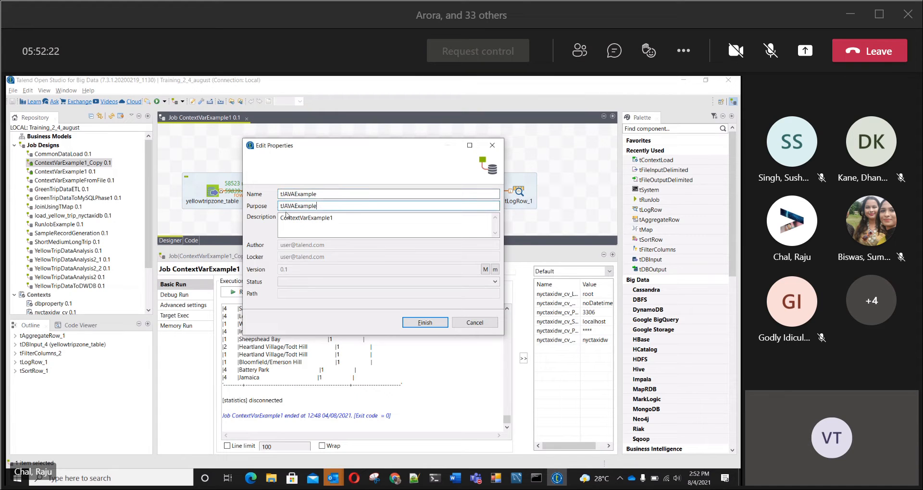
left_click_drag(349, 218, 270, 221)
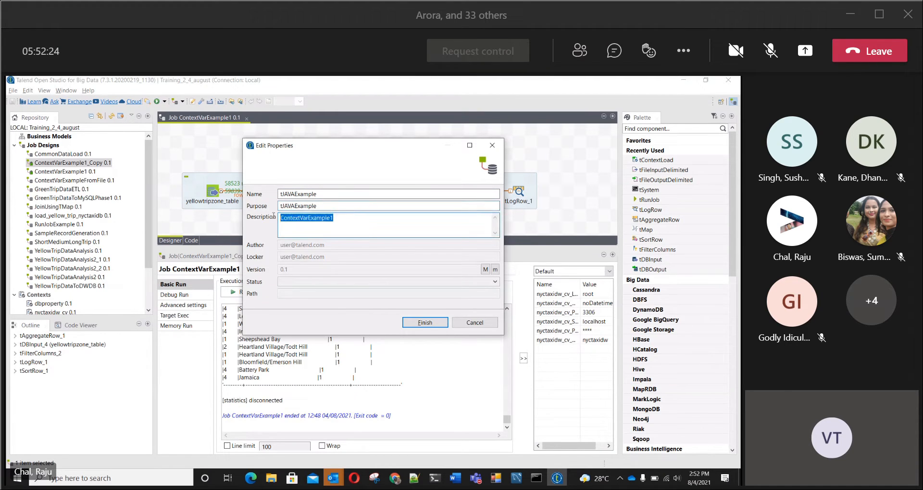
key("ctrl+v")
left_click(424, 323)
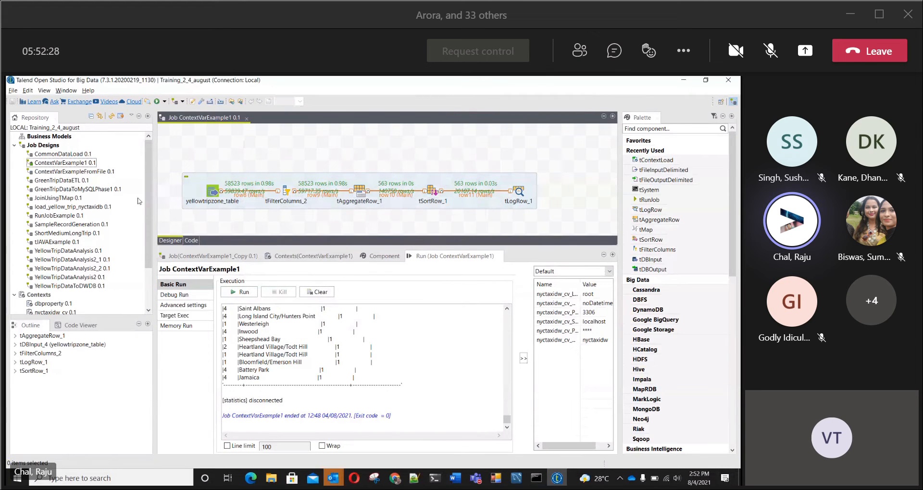
Step: Open the tJAVAExample job and close the ContextVarExample1 job
left_click(60, 241)
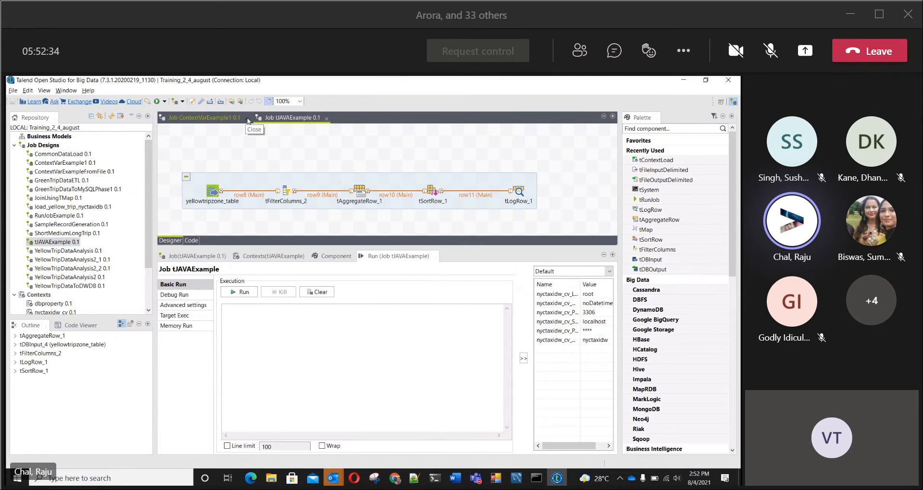
left_click(248, 120)
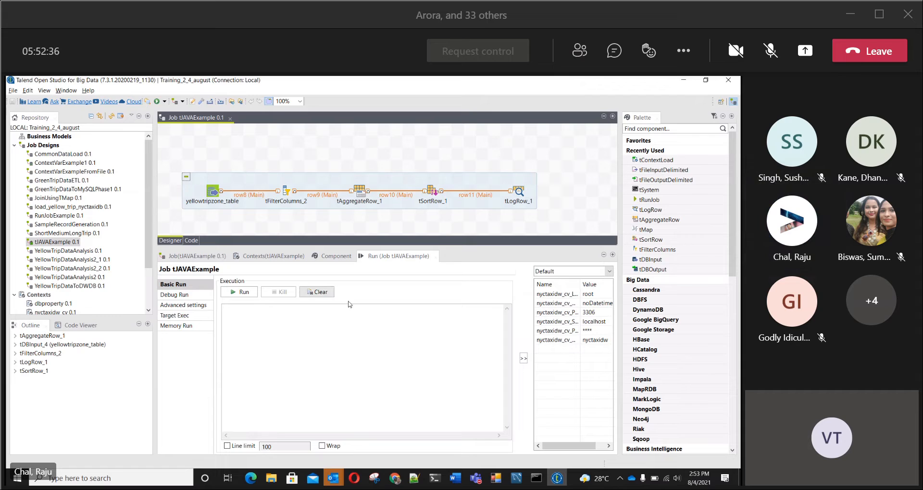
Step: Move the existing subjob up on the canvas and add a tJava component below yellowtripzone_table
left_click_drag(324, 189, 323, 163)
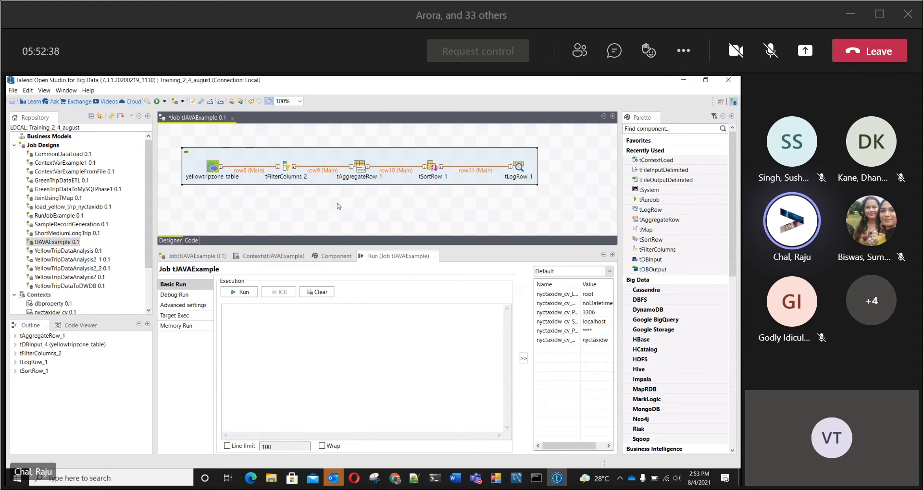
left_click_drag(364, 247, 365, 258)
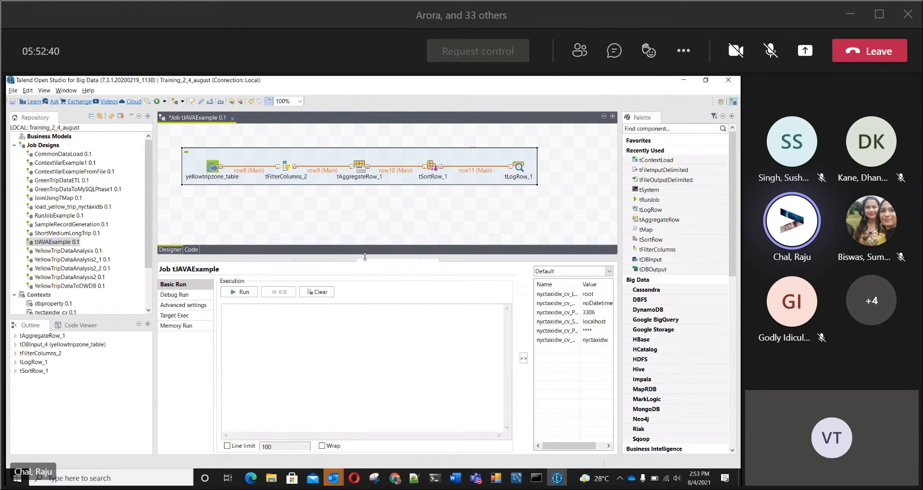
left_click(209, 224)
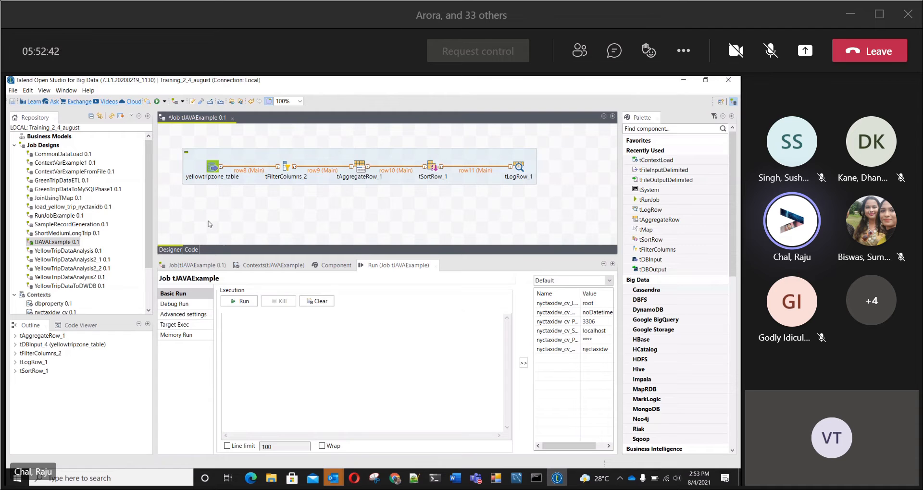
type("tJava")
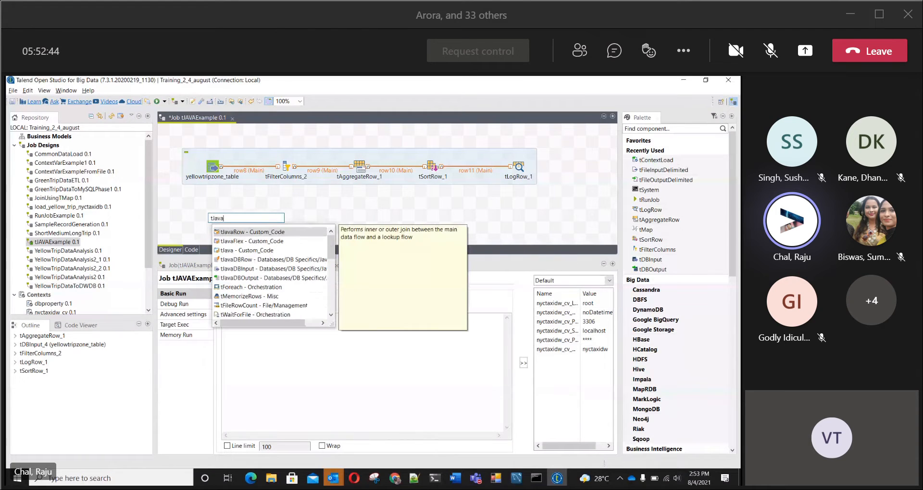
left_click(243, 251)
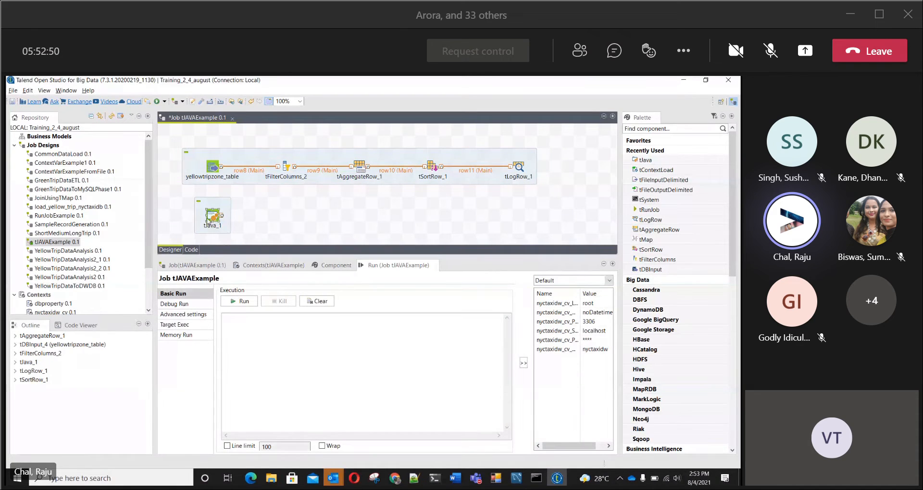
left_click_drag(213, 220, 200, 220)
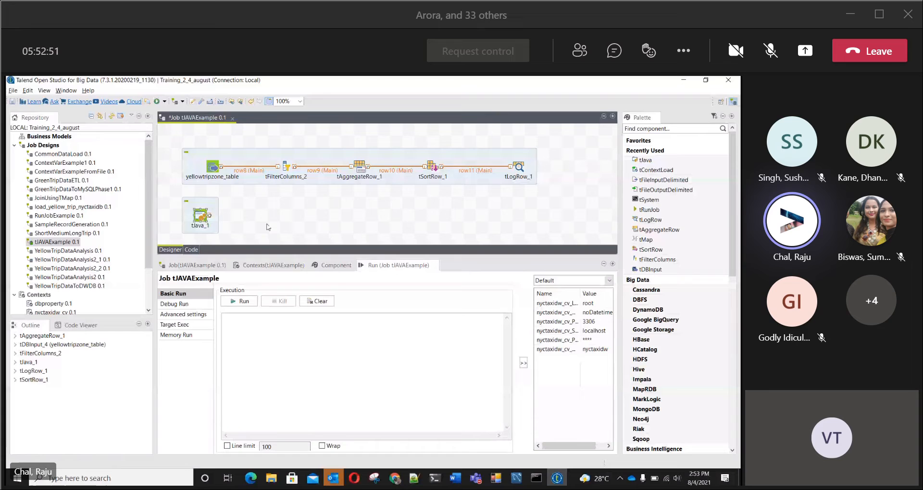
Step: Connect yellowtripzone_table to tJava_1 with an On Subjob Ok trigger and move tJava_1 slightly down on the canvas
right_click(212, 167)
mouse_move(245, 169)
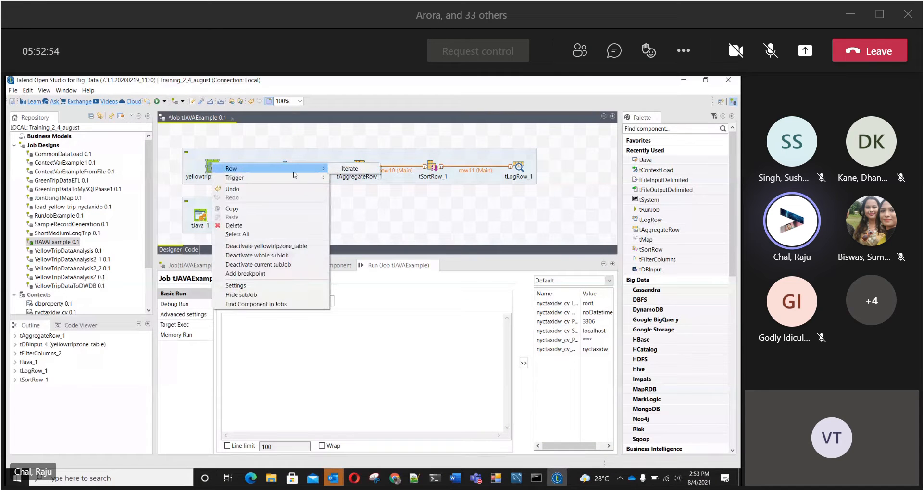
mouse_move(299, 178)
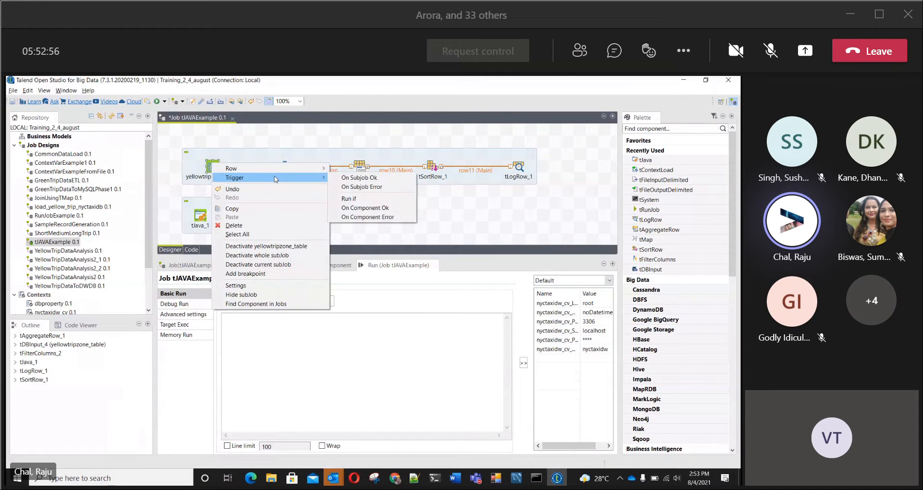
left_click(360, 178)
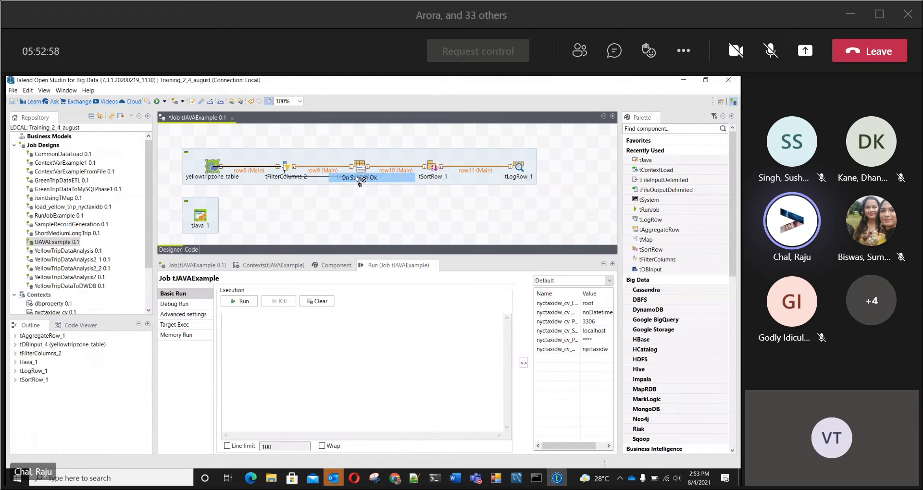
left_click(203, 220)
left_click_drag(203, 220, 204, 228)
Step: Open the basic settings of tJava_1 and clear its default code
double_click(204, 229)
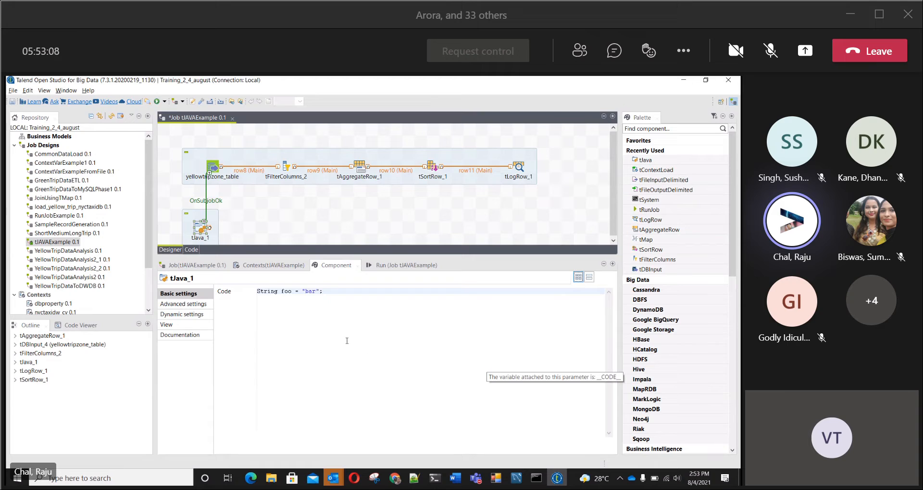
left_click(385, 267)
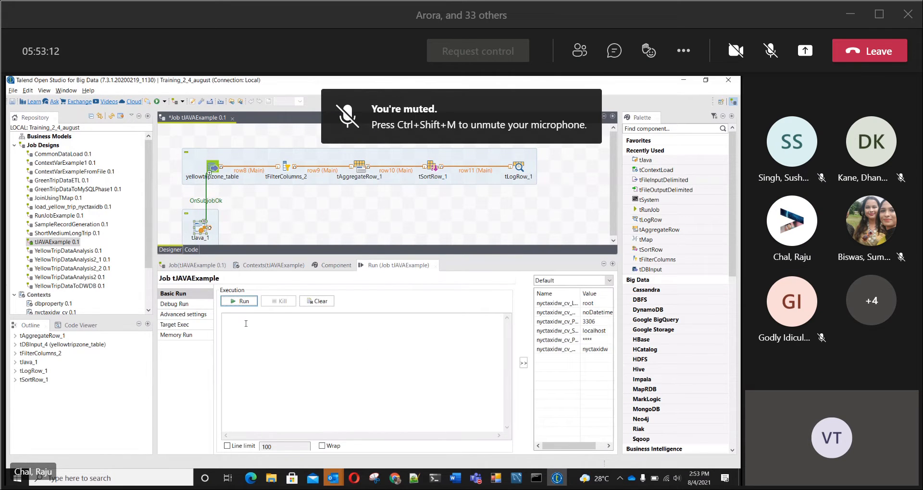
left_click(336, 265)
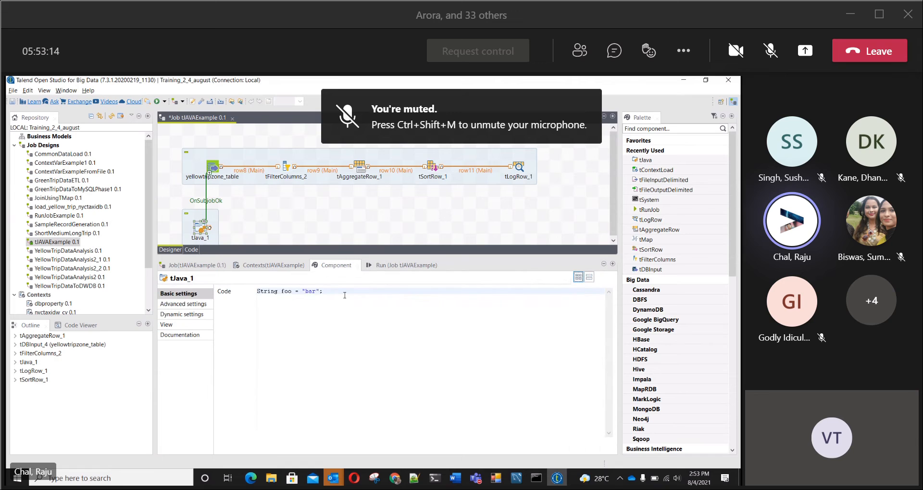
key("ctrl+a")
key("Delete")
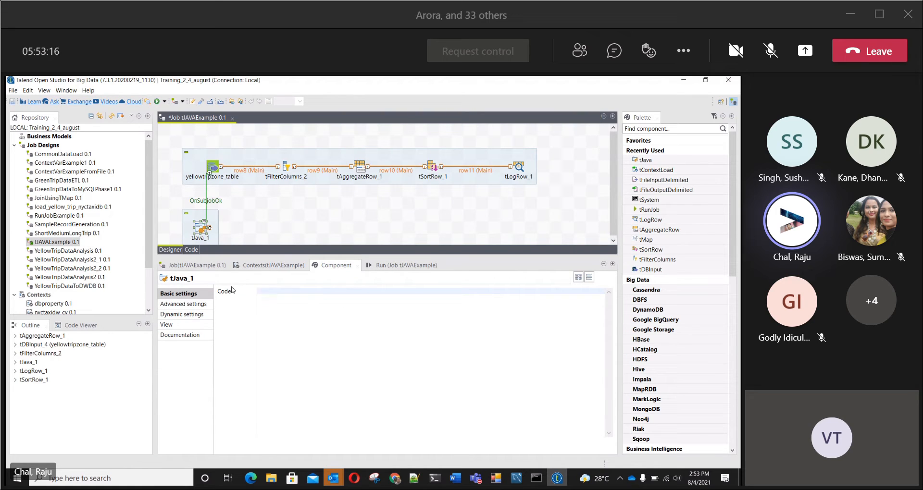
Step: Start a System.out.println statement in the tJava_1 code using code completion
type("syso")
key("ctrl+space")
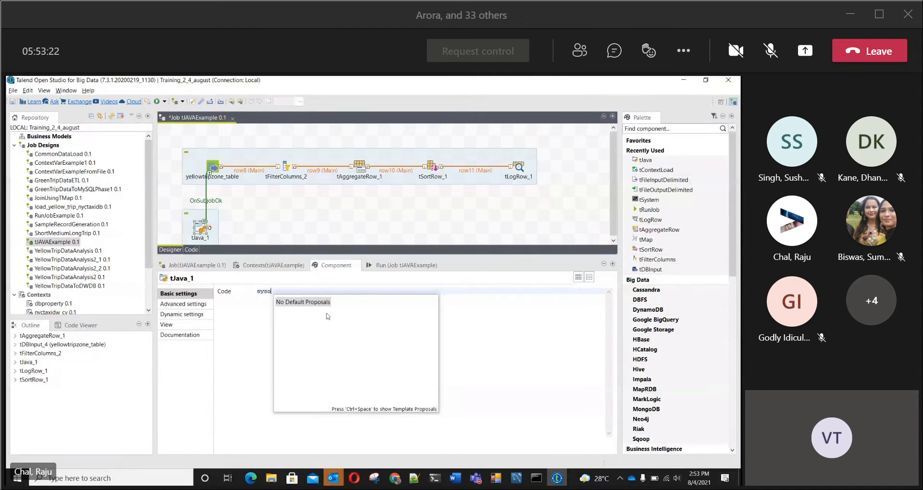
left_click(281, 291)
key("BackSpace")
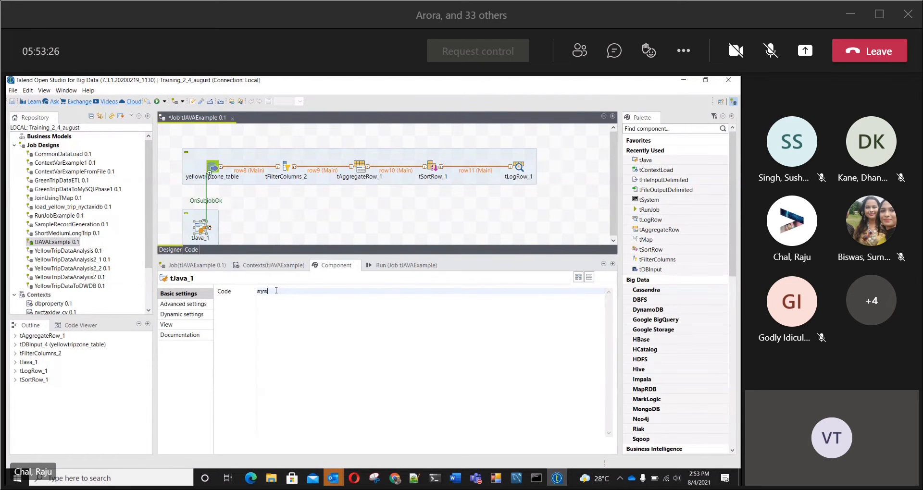
key("ctrl+space")
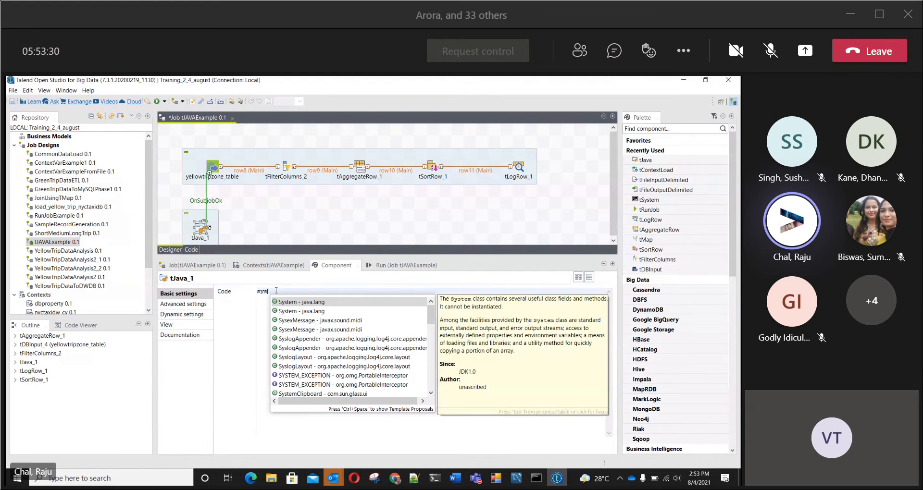
key("Return")
type(".out")
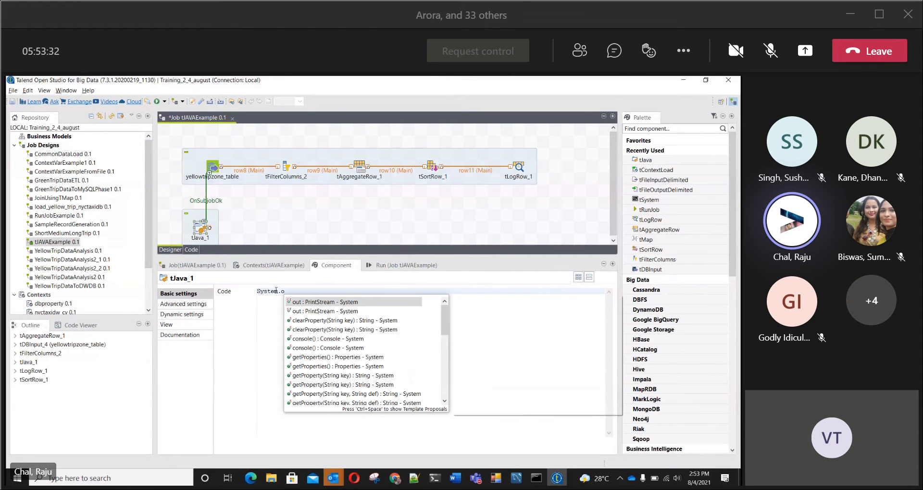
key("Return")
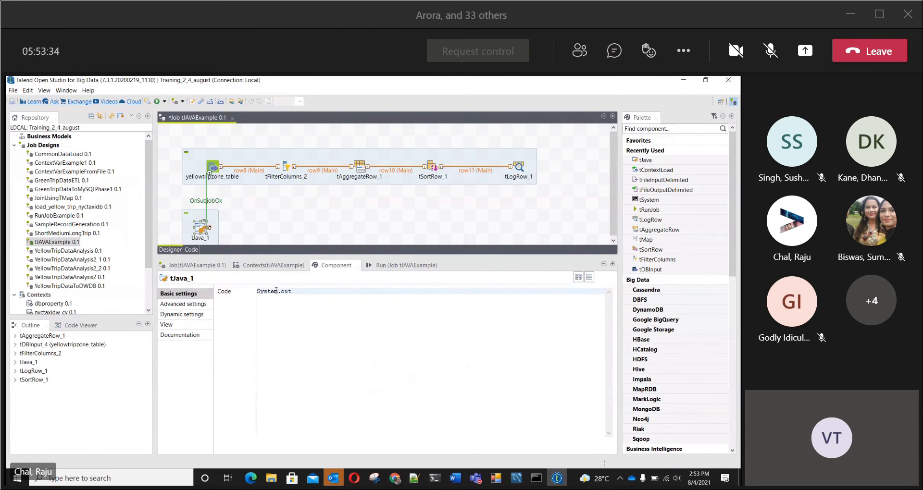
type(".prin")
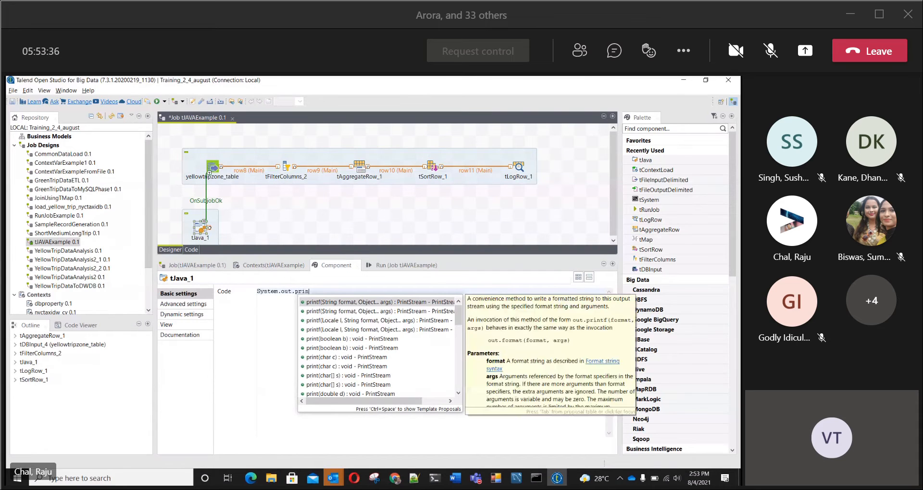
type("tln")
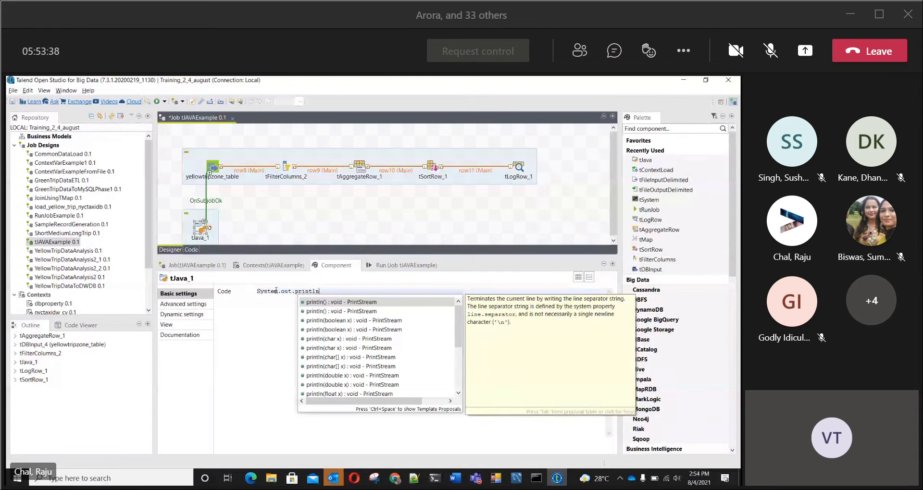
type("(\"Tot")
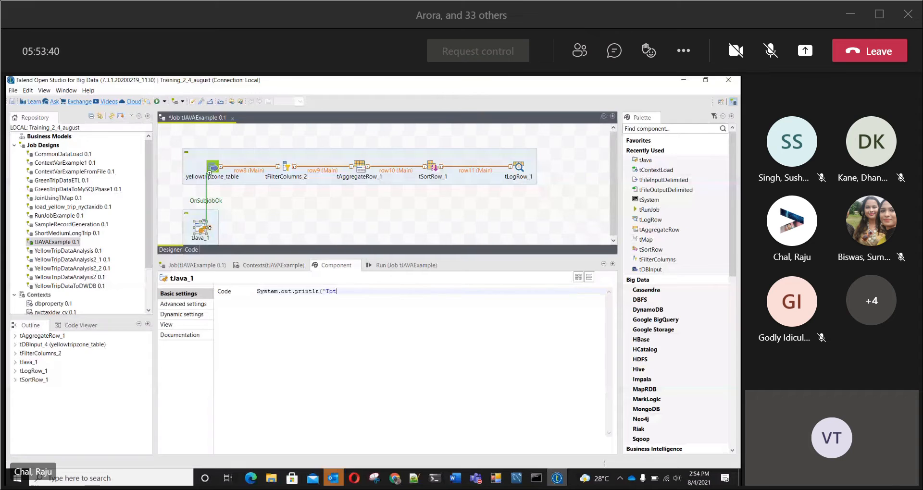
type("al no of reco")
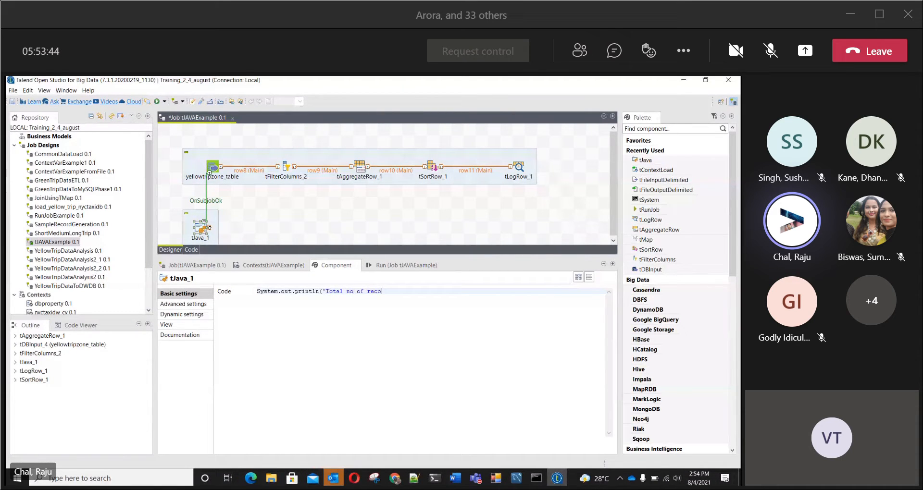
type("rds pr")
Step: Give the println statement the text "Total no of records processed " as its argument and start a new line
type("ocessed")
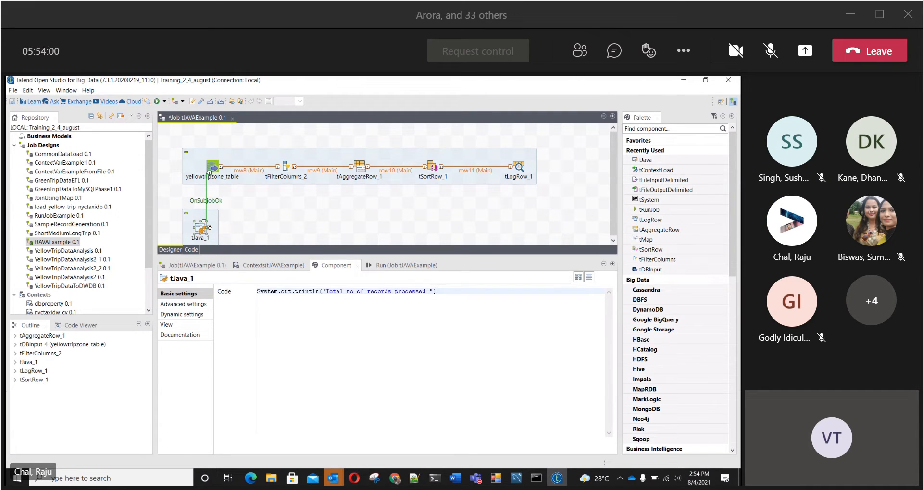
key("Return")
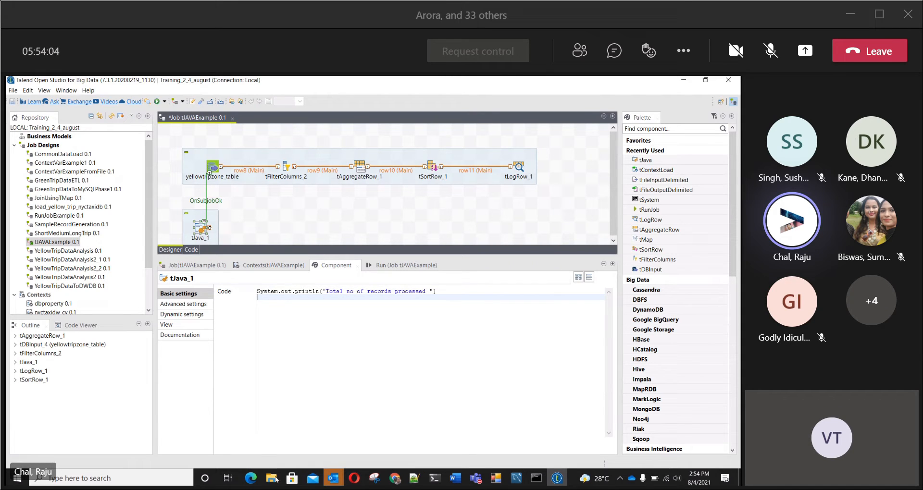
Step: Switch to the Talend-Advanced-ETL-CaseStudy-V1 document in Word, review the sample tJava code, and return to Talend
left_click(454, 478)
left_click(416, 452)
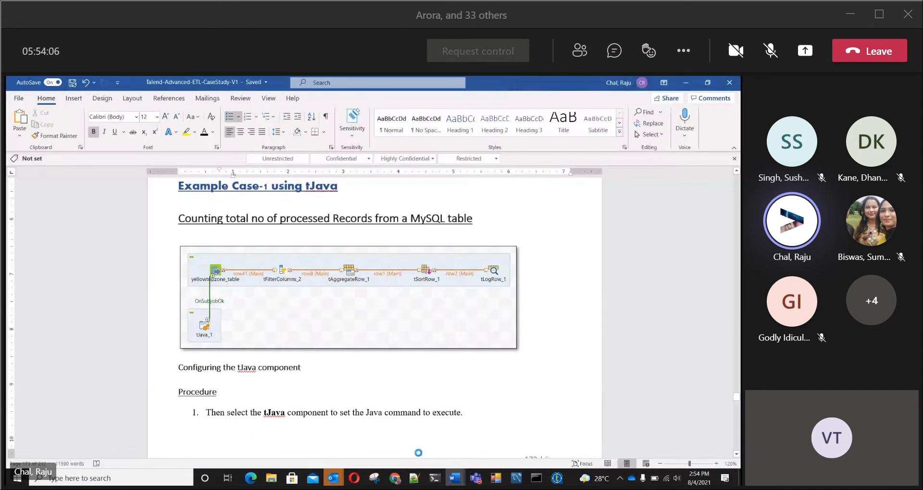
scroll(379, 353, "down", 8)
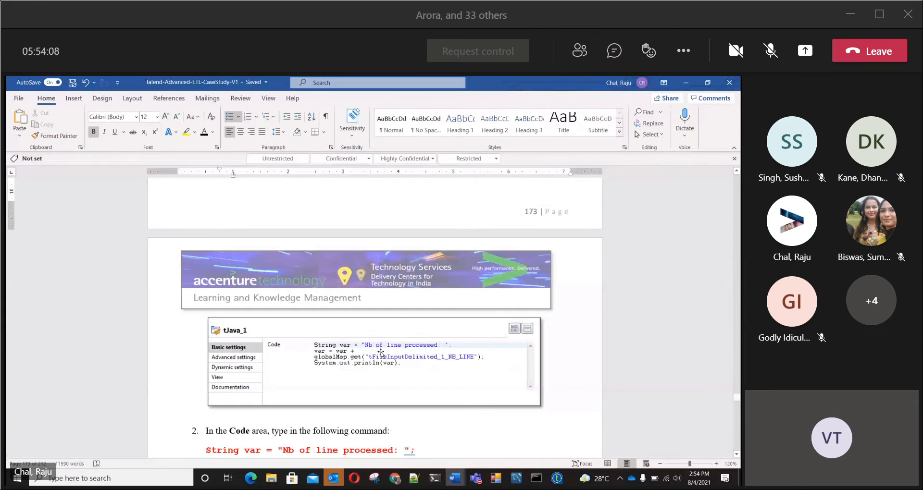
scroll(380, 353, "down", 1)
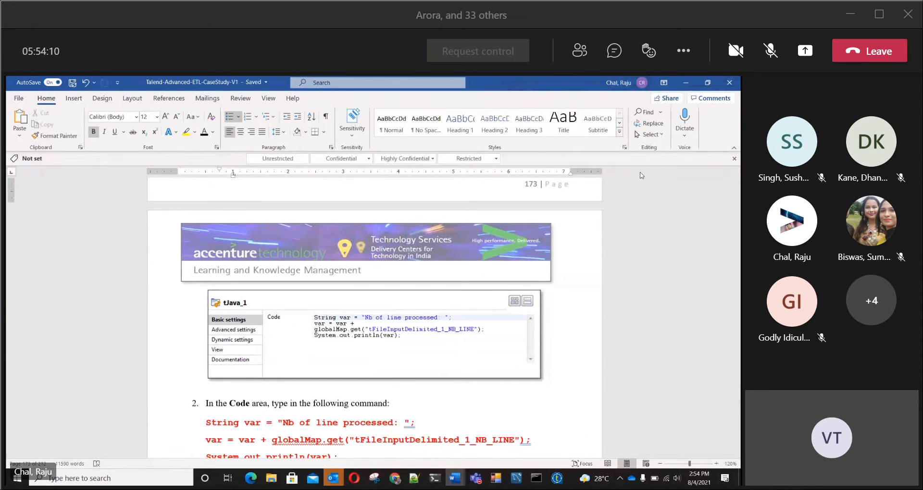
left_click(685, 84)
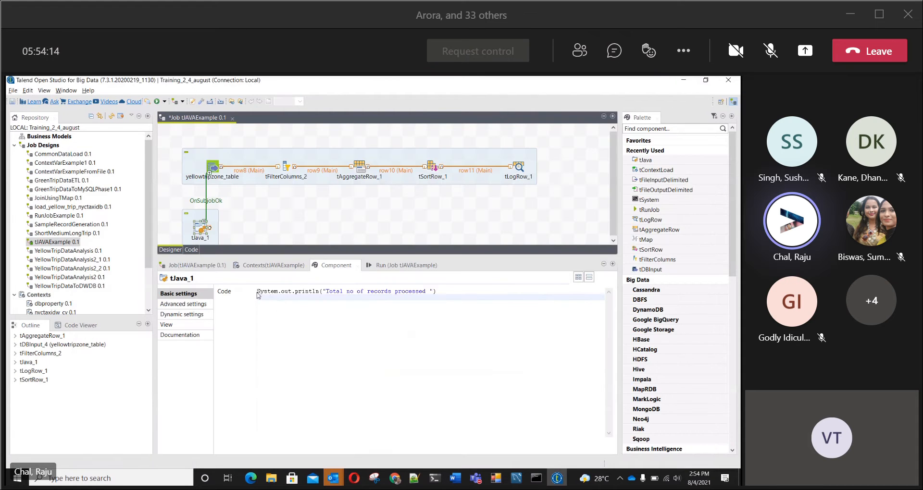
Step: Move the System.out.println( part from before the message text to a separate line below it
left_click_drag(260, 291, 322, 292)
key("ctrl+c")
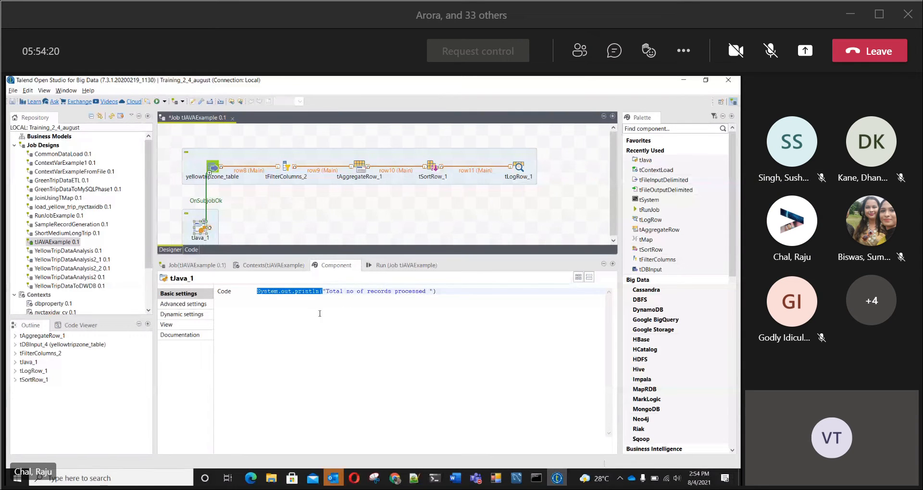
key("BackSpace")
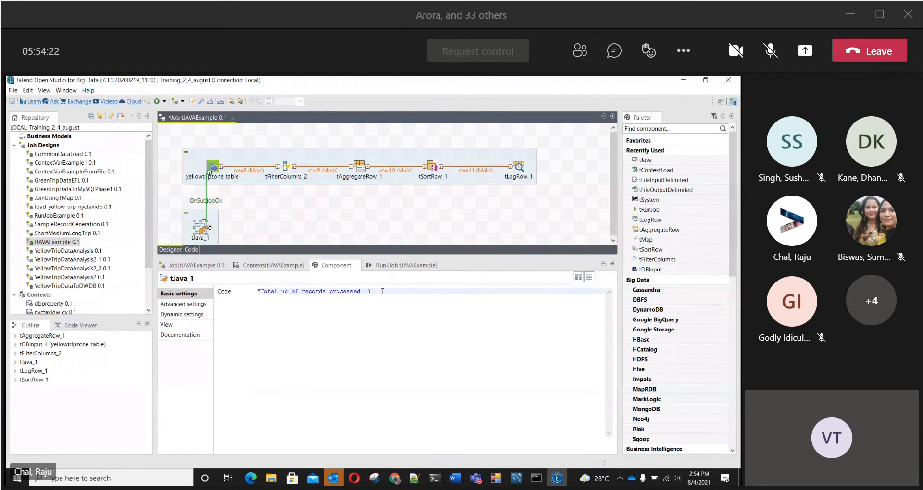
key("Return")
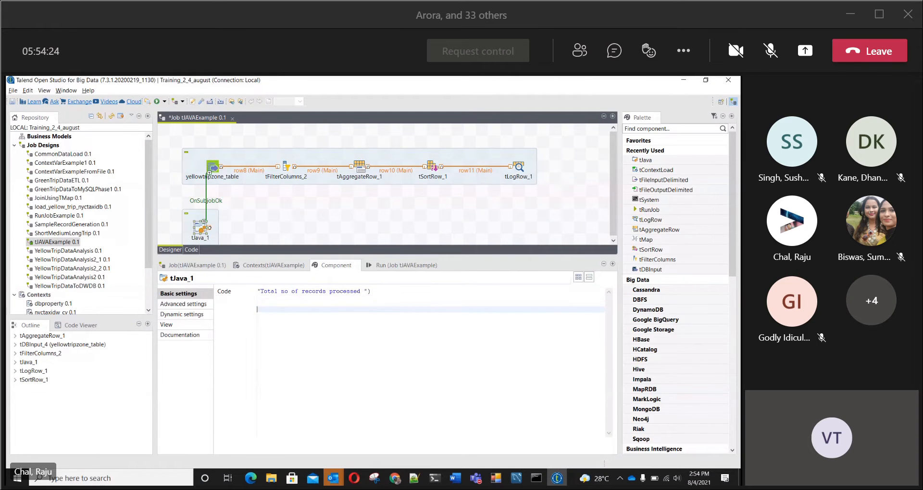
key("Return")
key("BackSpace")
key("ctrl+v")
key("Up")
key("Up")
key("Up")
key("Home")
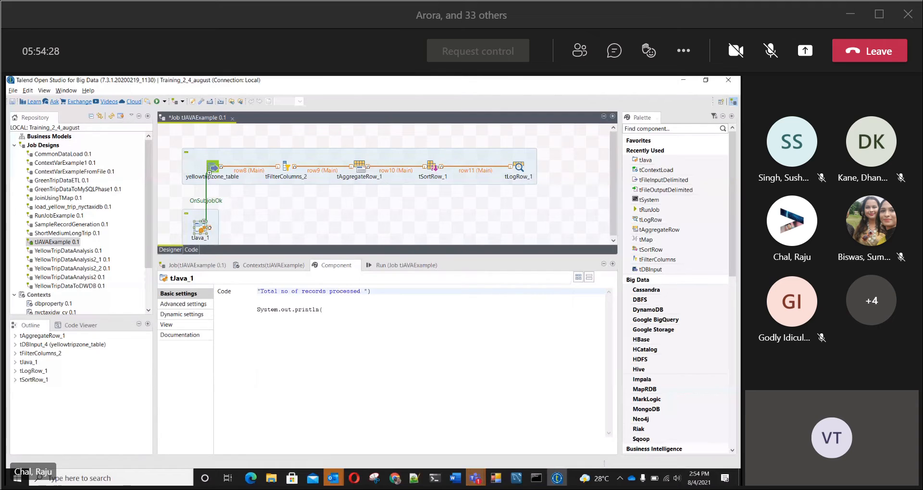
Step: Turn the first line into the declaration String msg="Total no of records processed "; and start a new line below it
type("String")
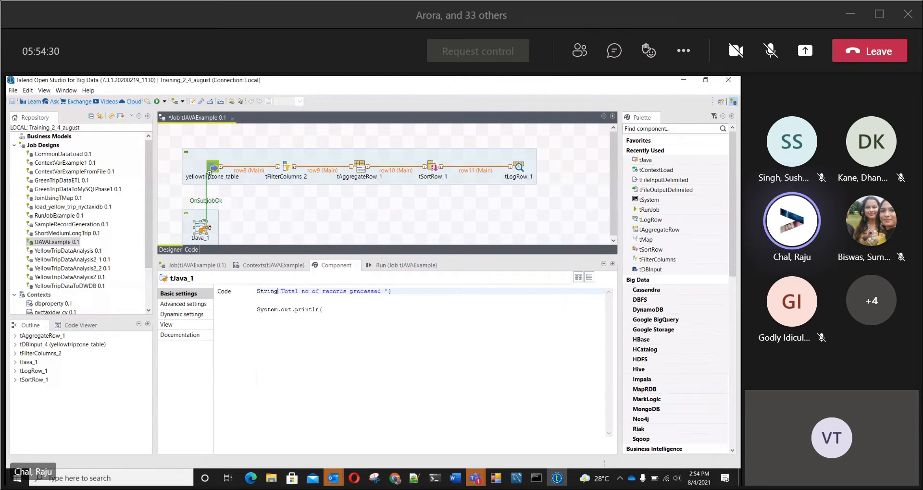
type(" ms")
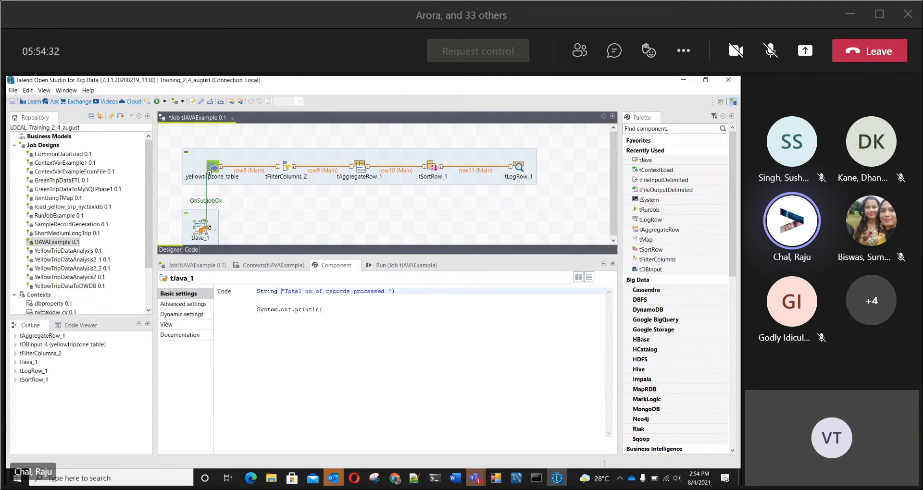
type("g")
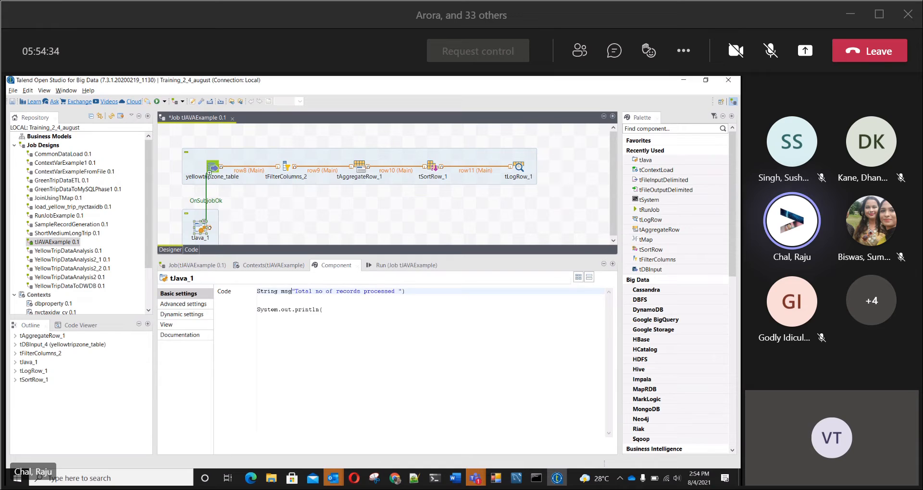
type("=")
left_click(415, 289)
key("BackSpace")
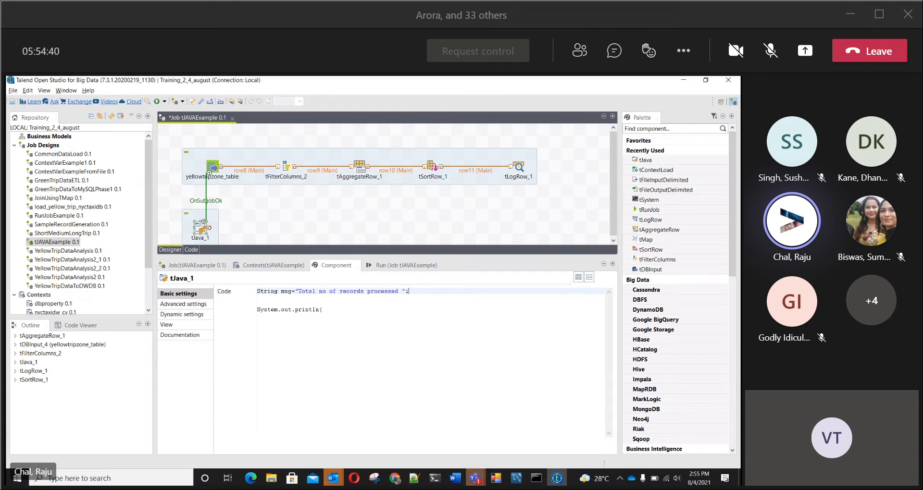
type(";")
key("Return")
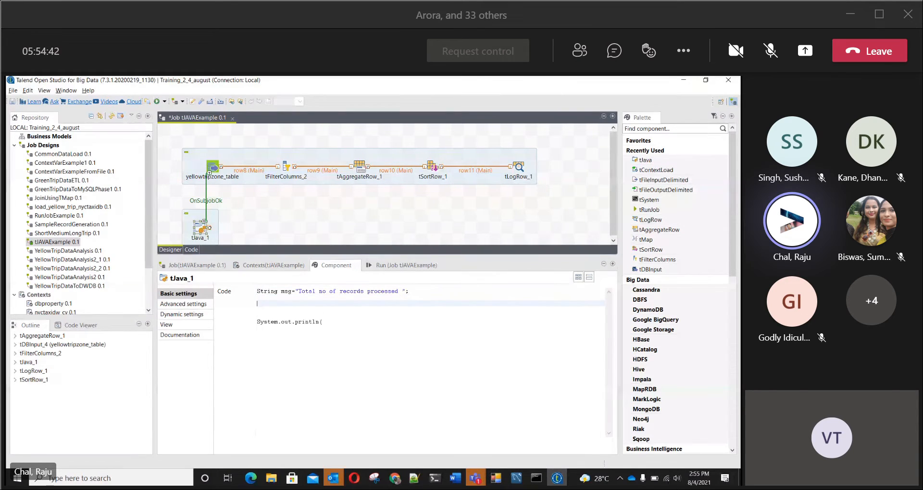
Step: Begin the second code line with the assignment msg=msg+
type("msg=msg+yello")
Step: Try inserting the yellowtripzone_table.NB_LINE variable after msg=msg+ and delete the inserted expression
key("ctrl+space")
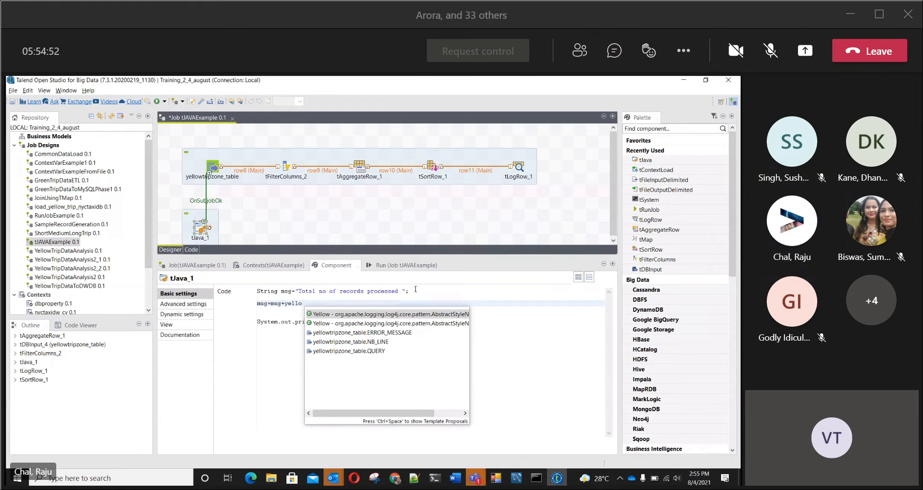
left_click(360, 342)
double_click(359, 341)
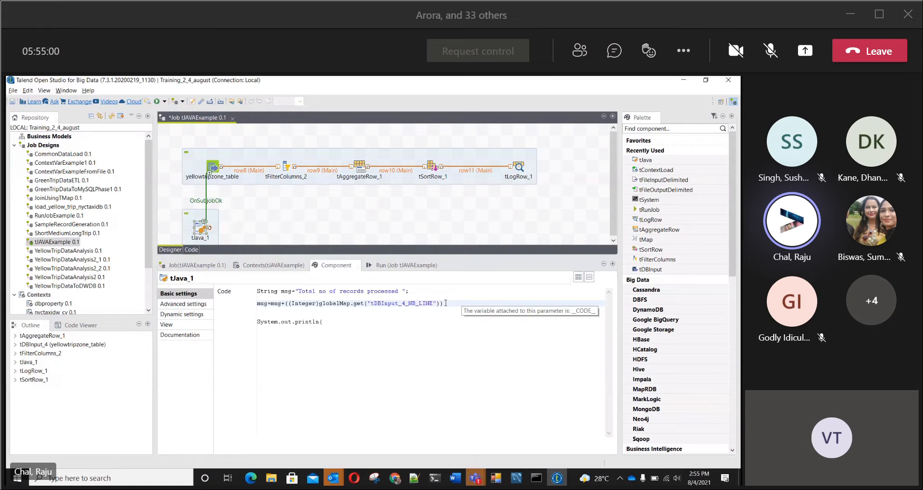
left_click_drag(450, 303, 287, 304)
key("BackSpace")
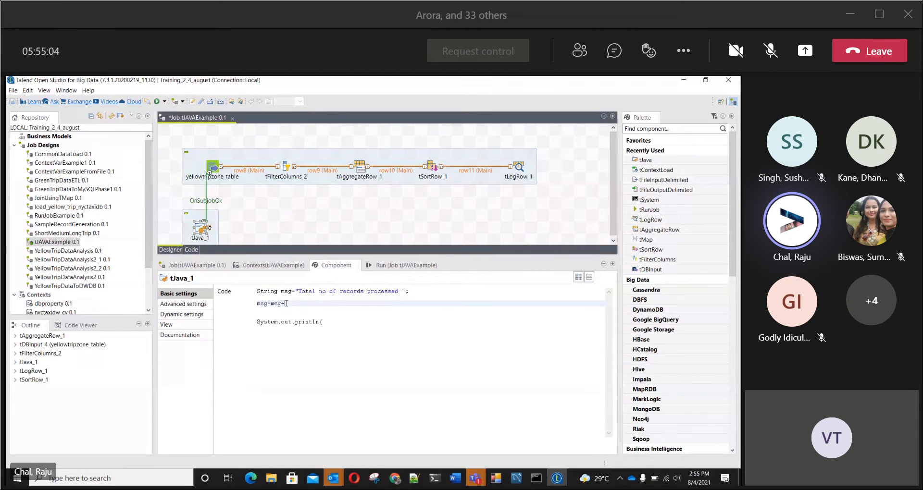
Step: Append the yellowtripzone_table.NB_LINE variable to msg in the second code line and complete the System.out.println statement with msg
type("yello")
key("ctrl+space")
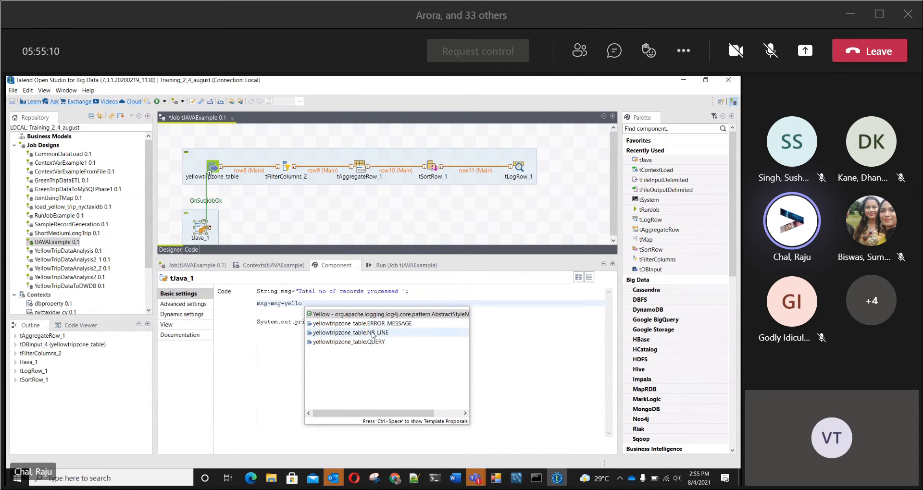
double_click(353, 332)
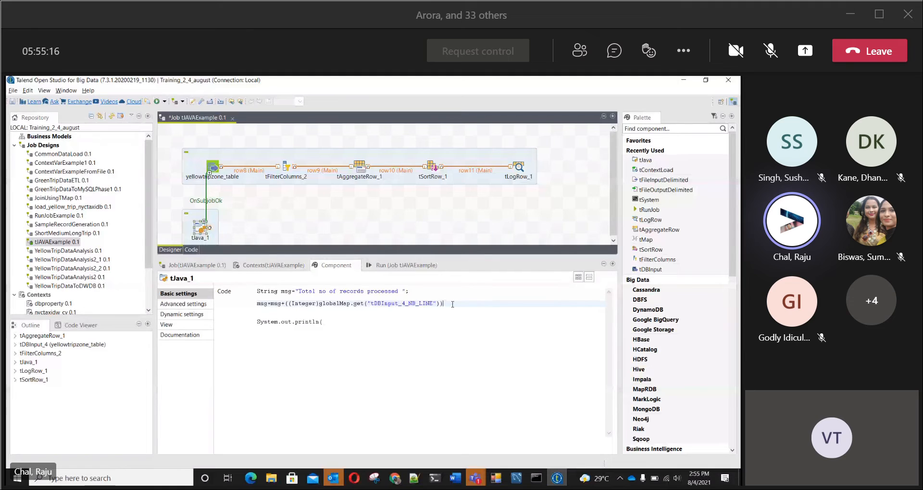
left_click(340, 323)
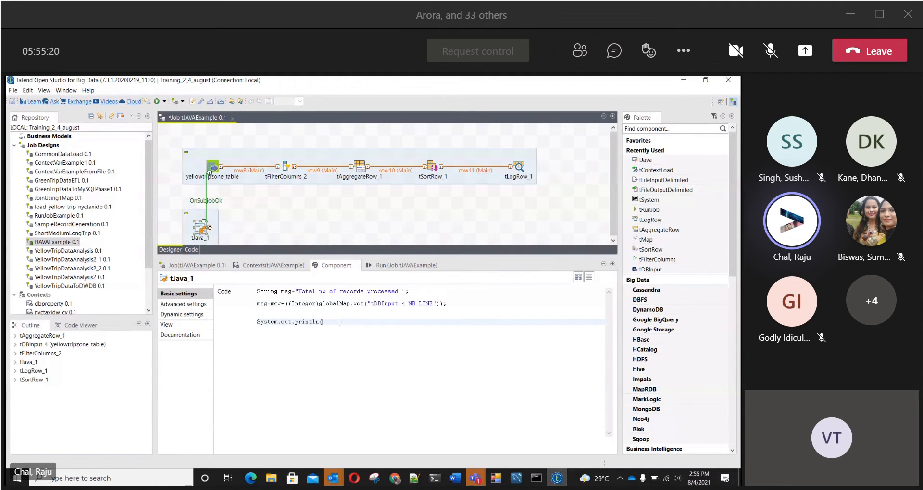
type("msg);")
Step: Save the job, run it with the Default context parameters, and highlight the processed-records line in the output
left_click(12, 101)
left_click(387, 266)
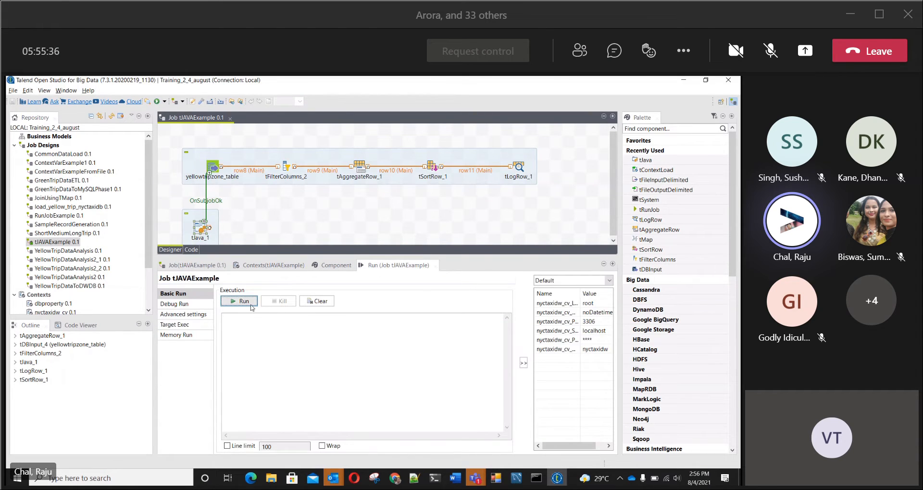
left_click(236, 303)
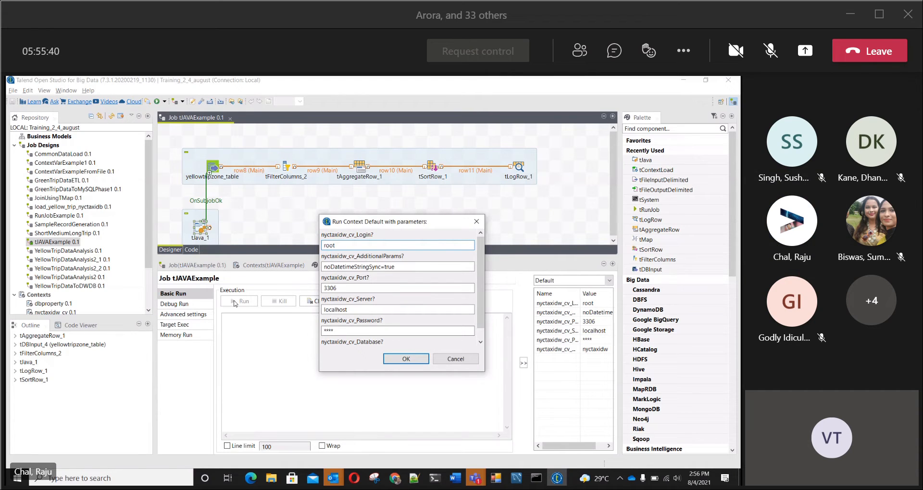
left_click(407, 360)
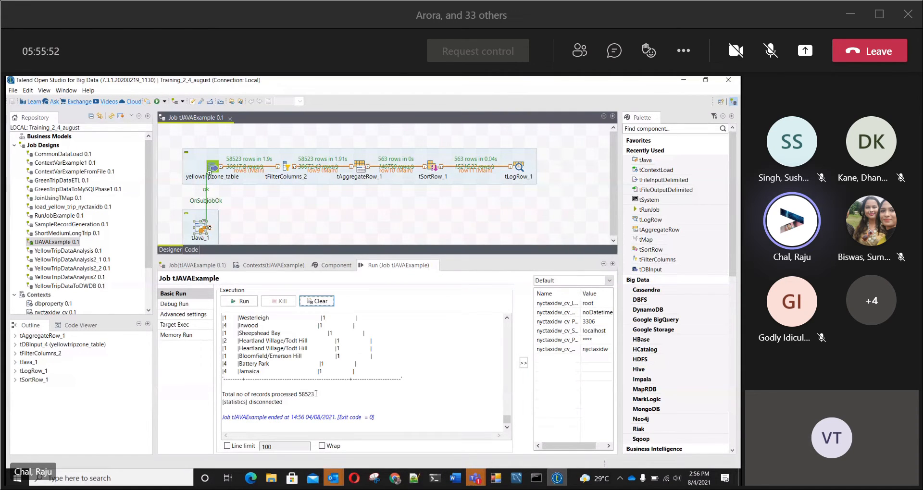
left_click_drag(324, 393, 226, 395)
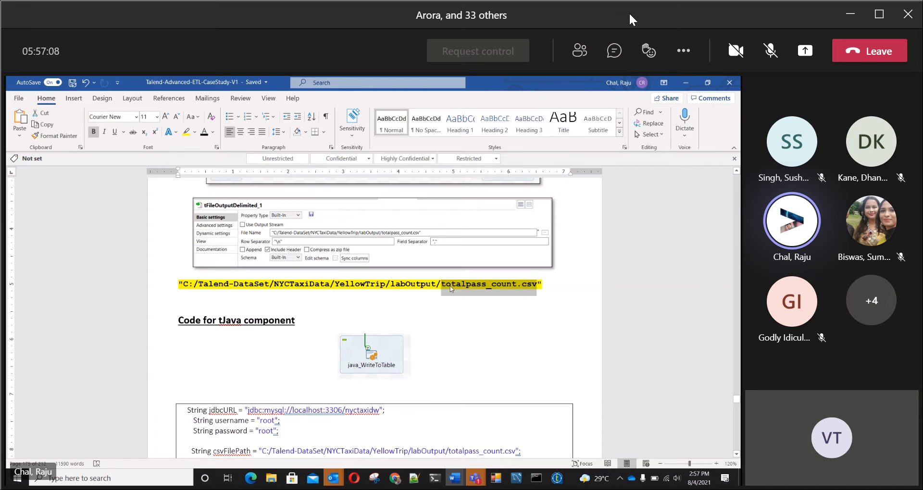
Step: Copy the file name totalpass_count.csv from the case study Word document and switch to Talend Open Studio
right_click(458, 287)
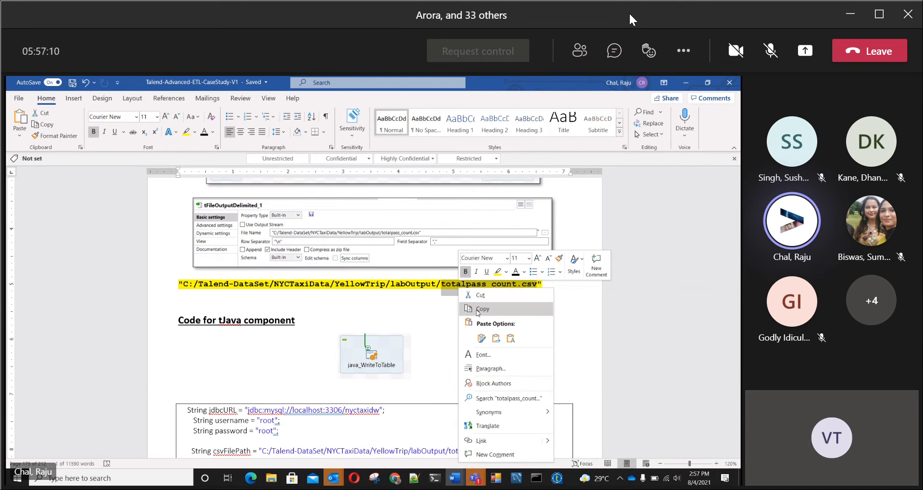
left_click(481, 309)
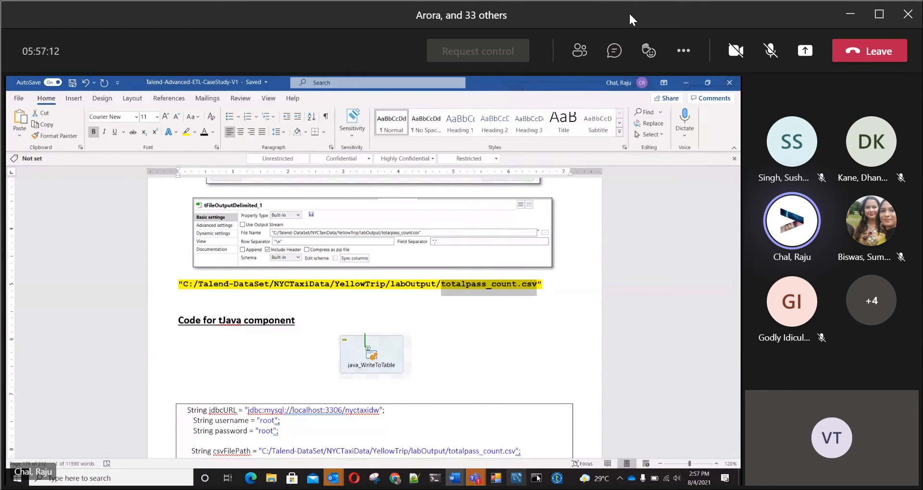
left_click(556, 478)
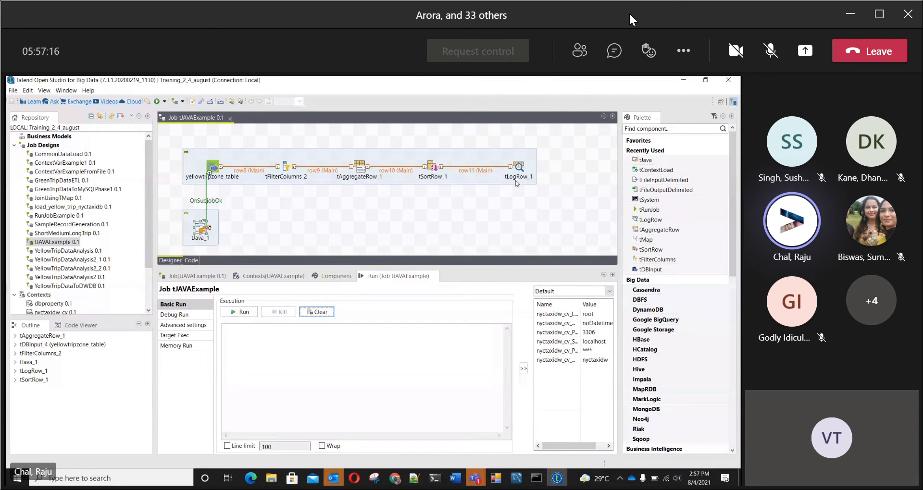
Step: Delete the row11 link after tSortRow_1 together with the tLogRow_1 component
left_click(359, 167)
double_click(359, 167)
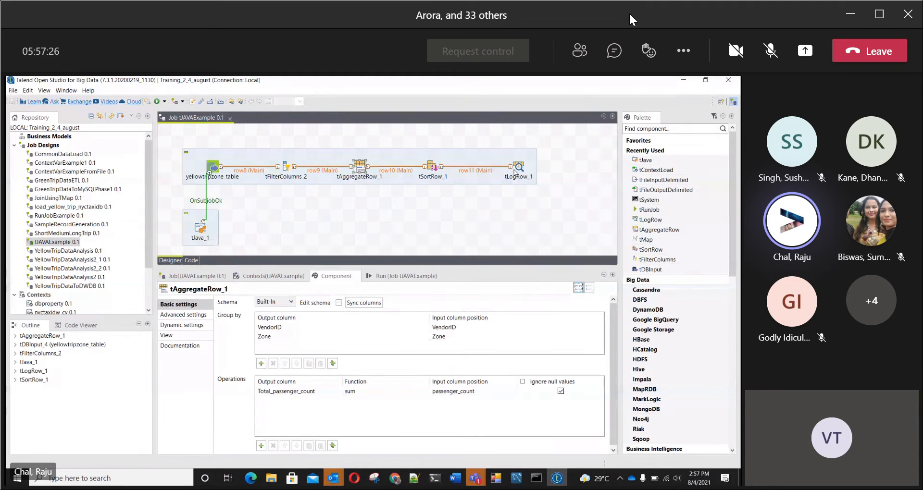
left_click(477, 170)
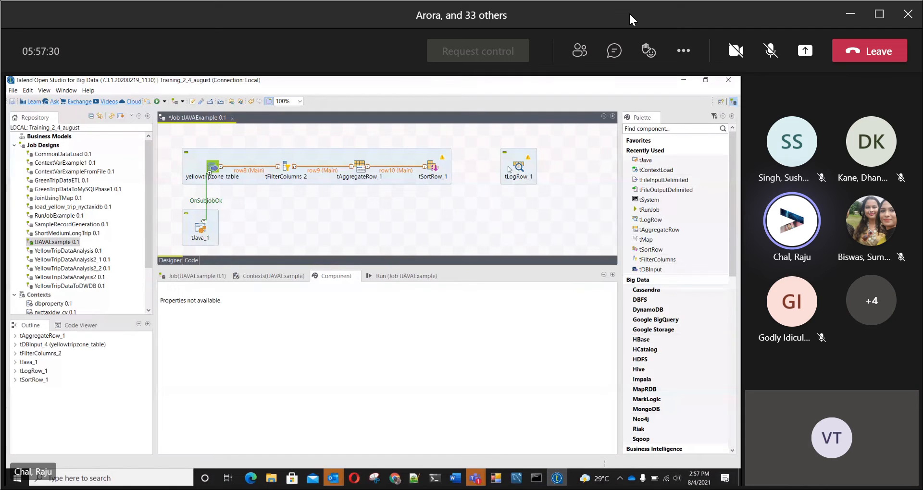
key("Delete")
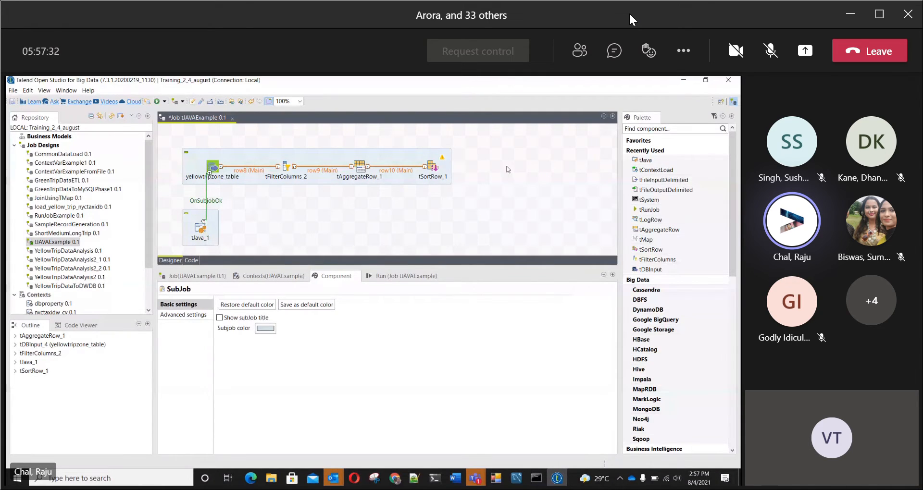
Step: Add a tFileOutputDelimited component to the job and connect tSortRow_1 to it with a Main row
type("tFile")
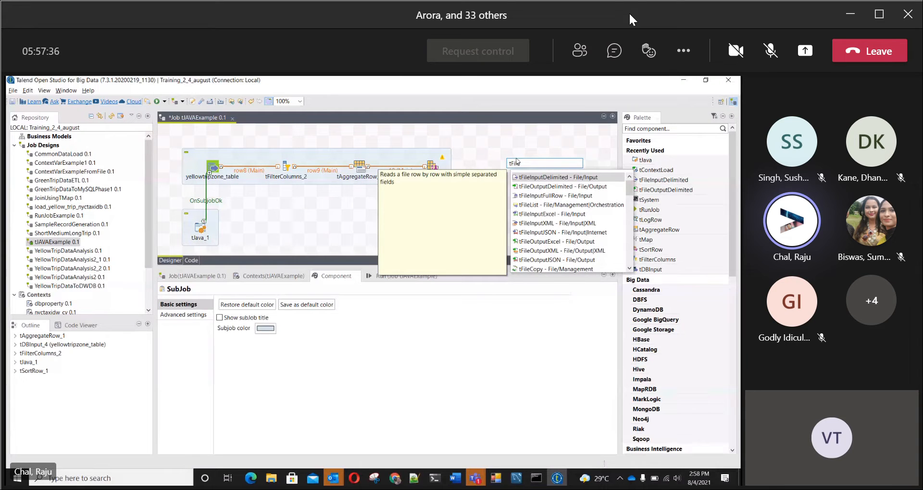
double_click(528, 185)
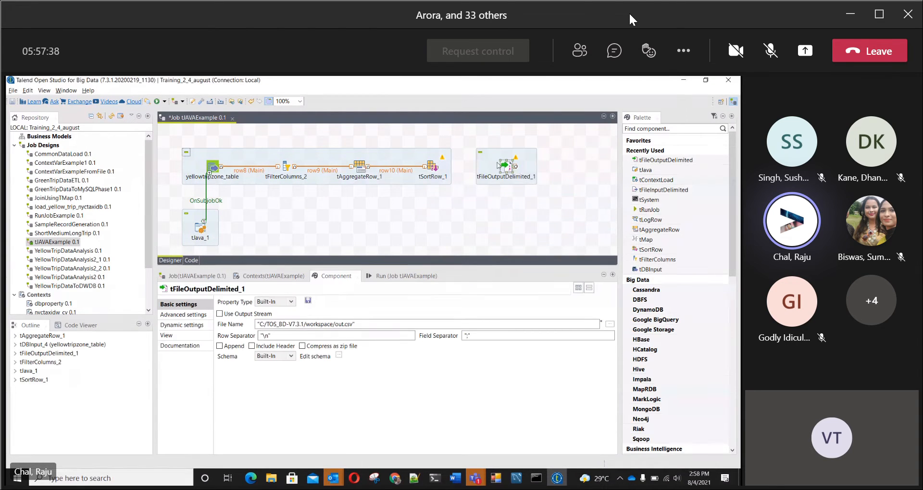
right_click(437, 169)
mouse_move(464, 175)
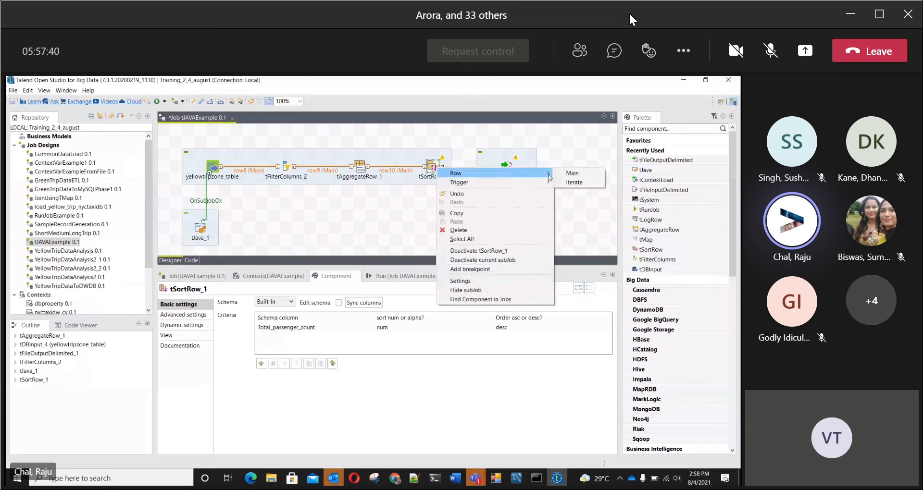
left_click(570, 174)
left_click(510, 168)
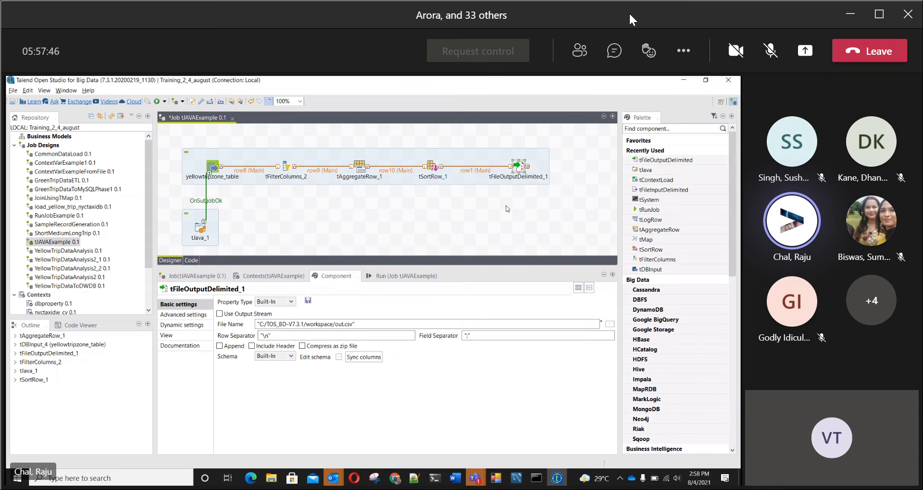
Step: Set the label format of the tFileOutputDelimited component to Passenger_count
left_click(186, 336)
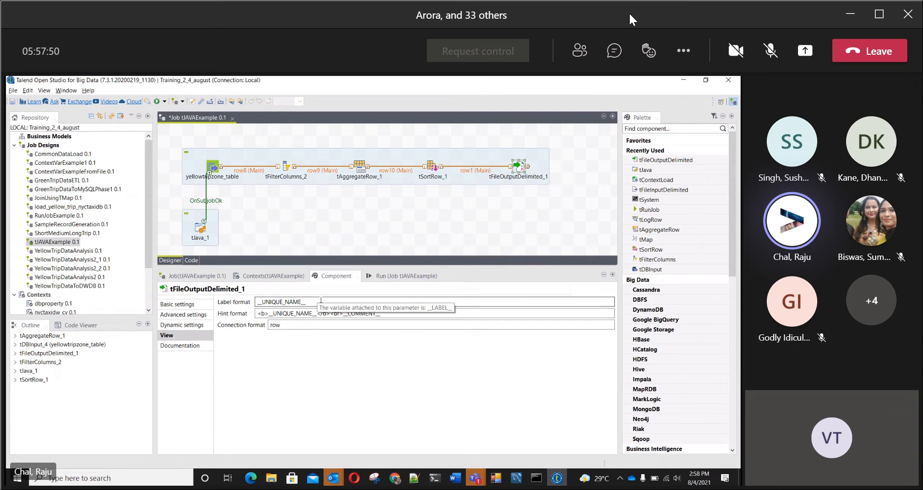
left_click_drag(317, 300, 231, 295)
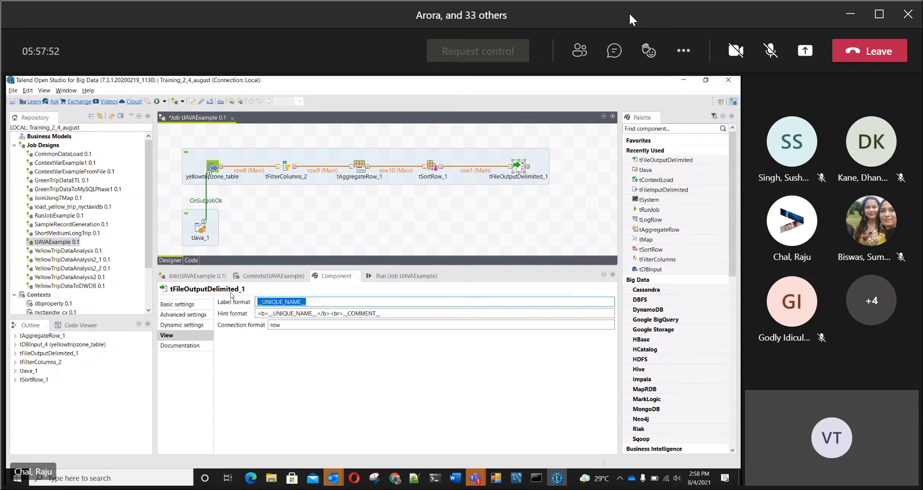
type("Passen")
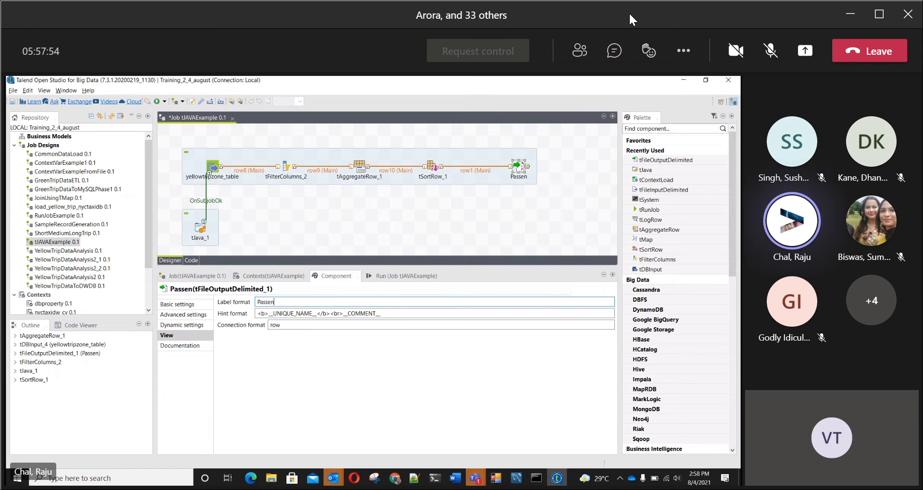
type("ger")
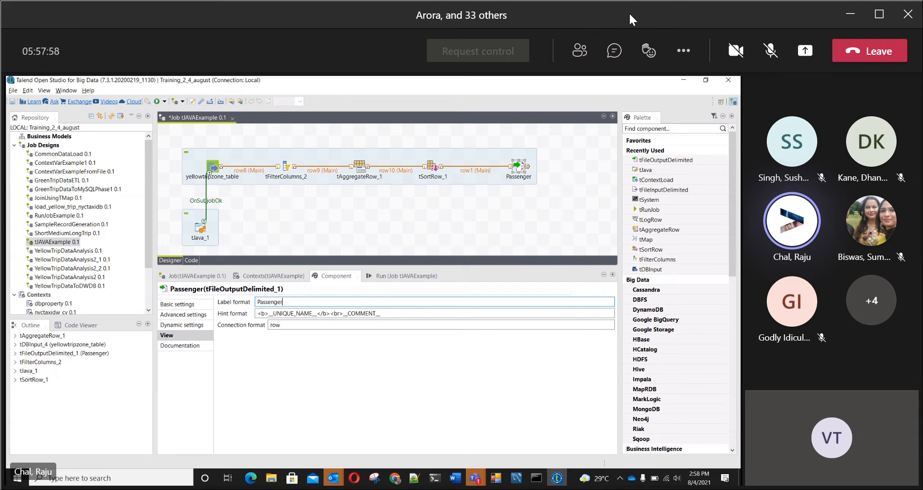
type("_co")
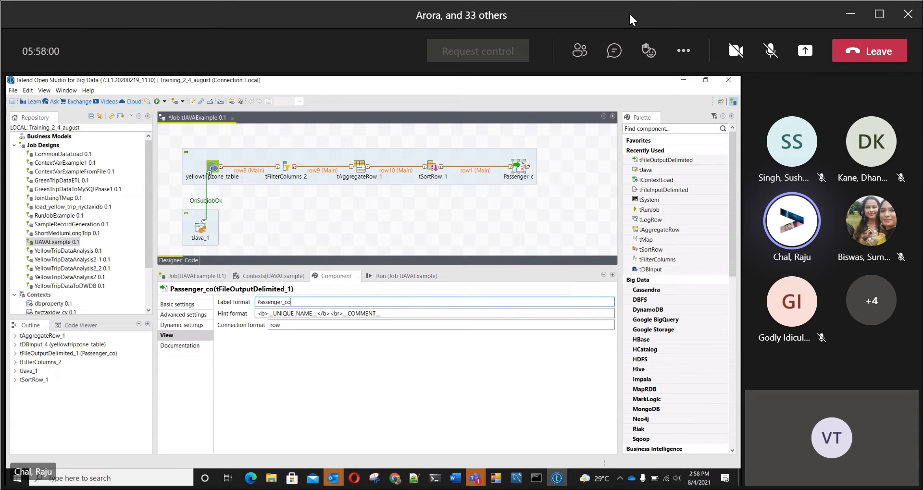
type("unt")
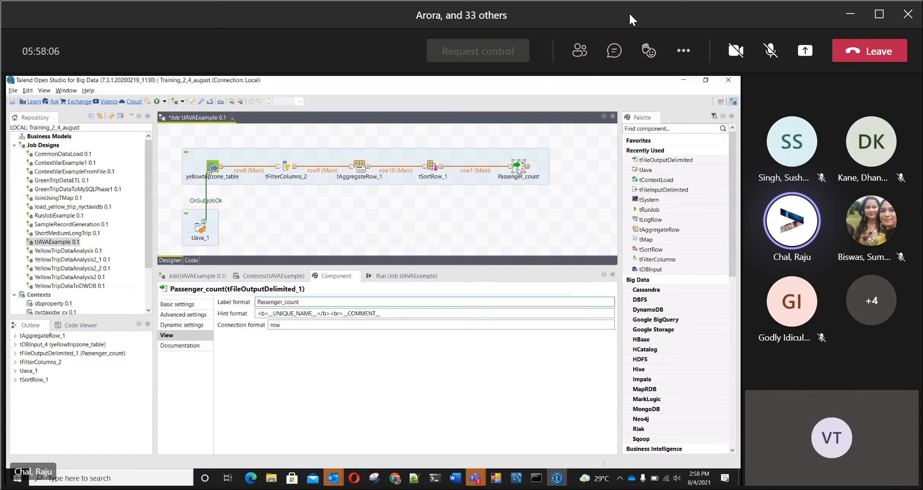
Step: Set the Passenger_count output file to totalpass_count.csv in C:/Talend-DataSet/NYCTaxiData/YellowTrip/labOutput
left_click(184, 308)
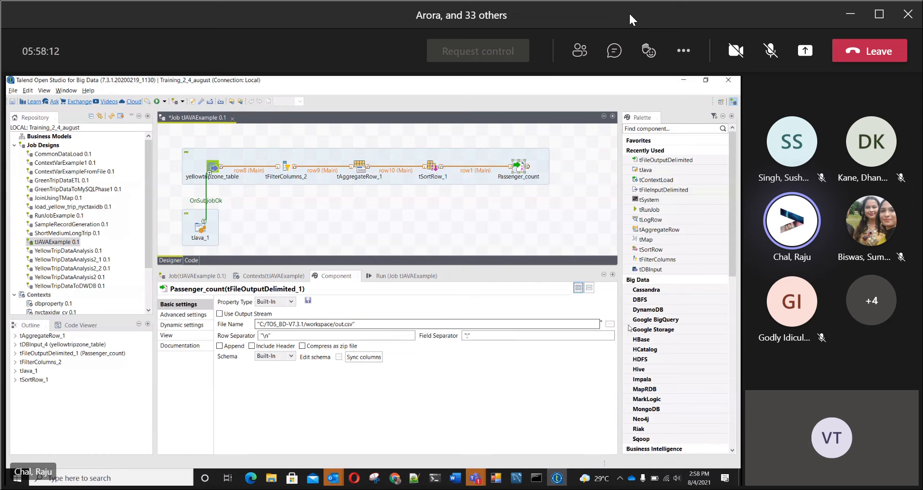
left_click(611, 325)
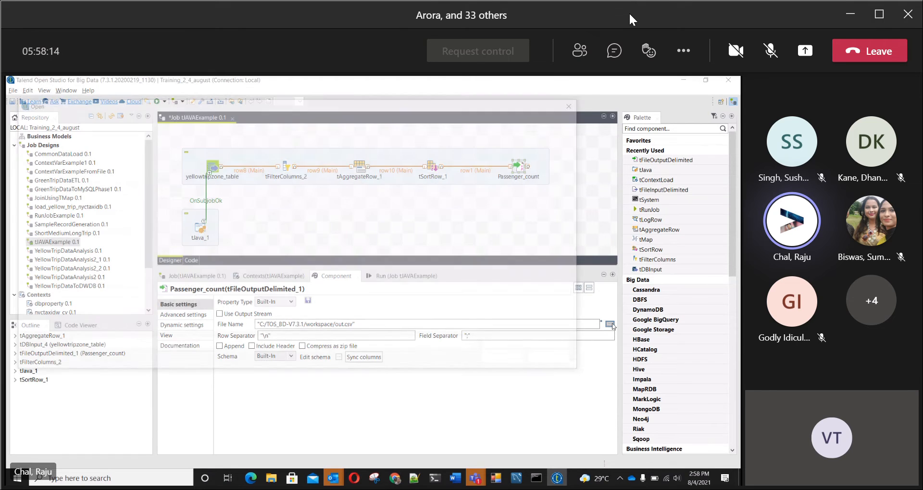
left_click(128, 120)
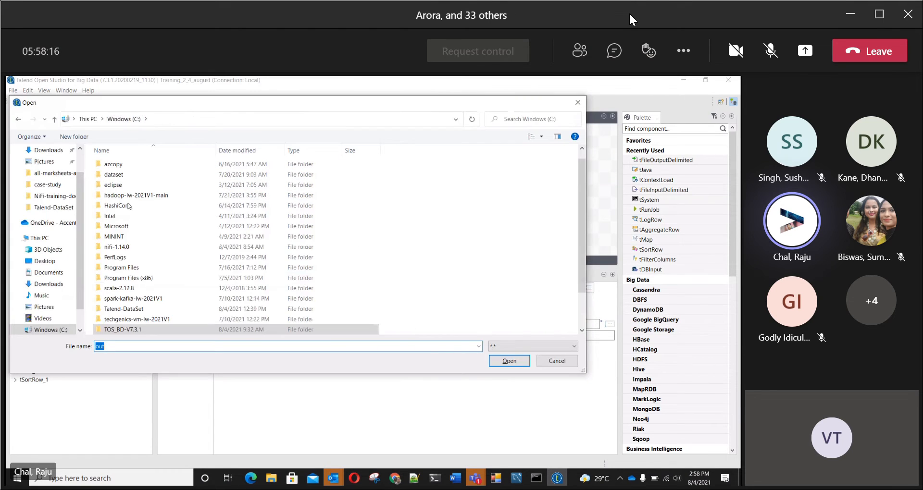
double_click(133, 309)
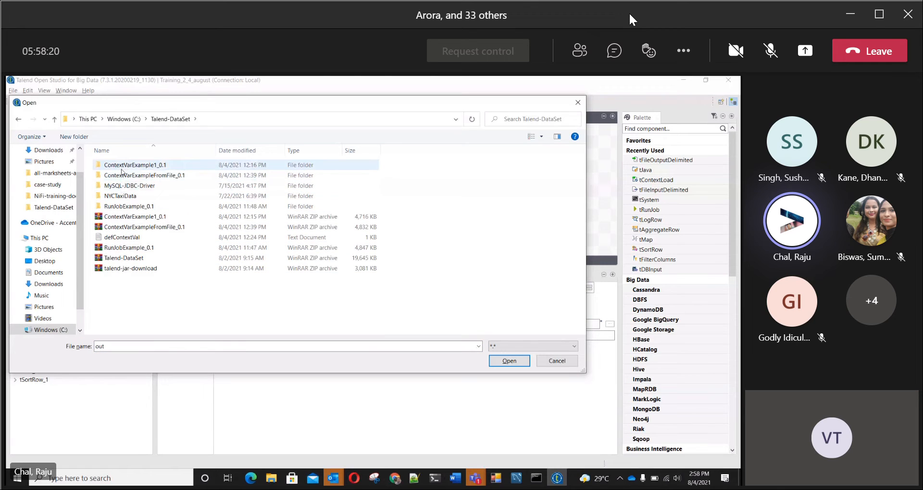
double_click(115, 195)
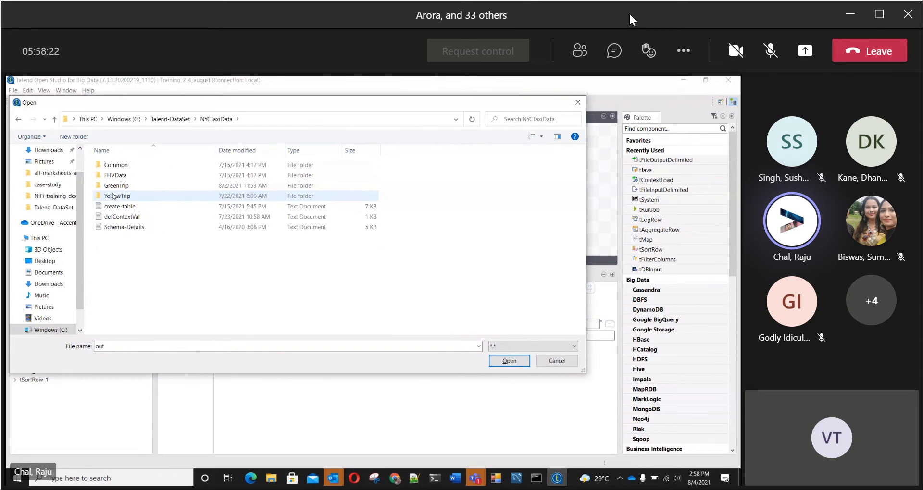
double_click(113, 196)
double_click(114, 187)
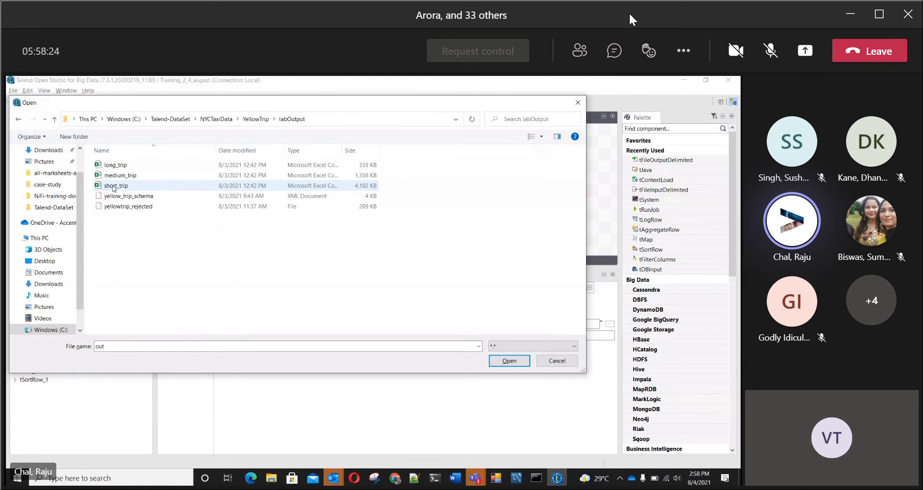
double_click(138, 346)
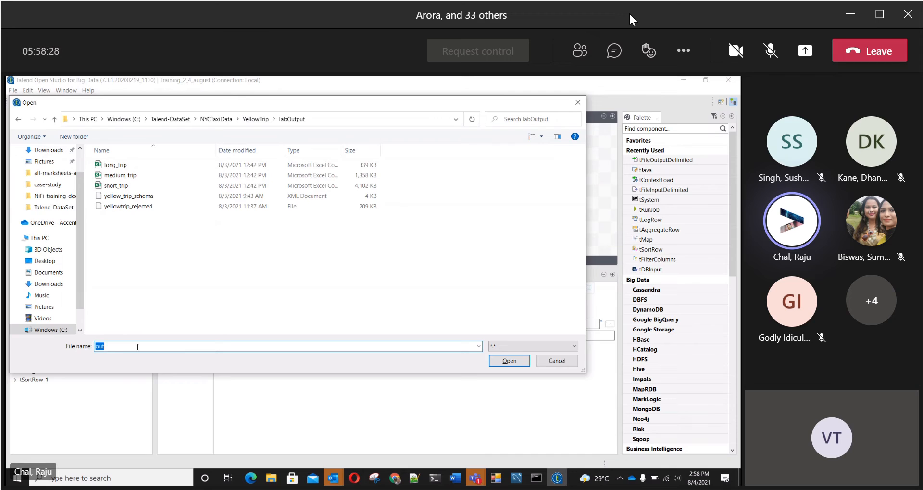
type("totalpass_count.csv")
left_click(501, 362)
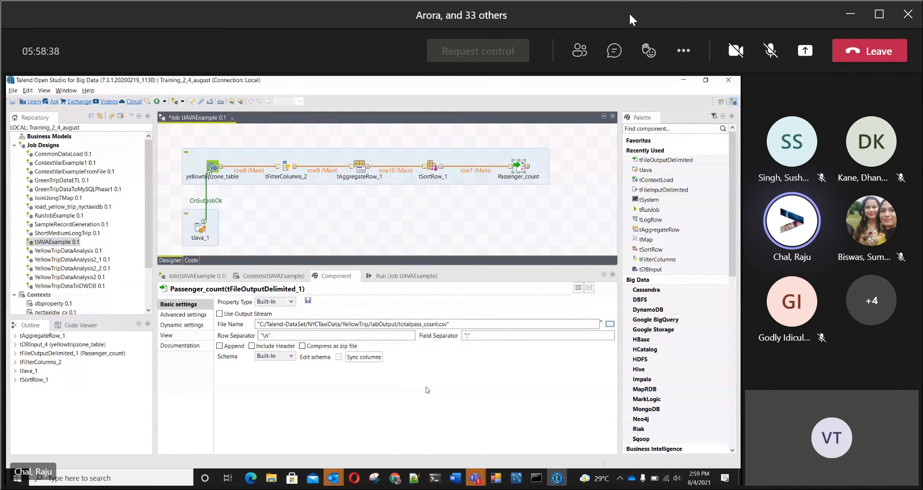
Step: Enable Append and Include Header for the Passenger_count output, set its field separator to "," and sync its columns
left_click(220, 347)
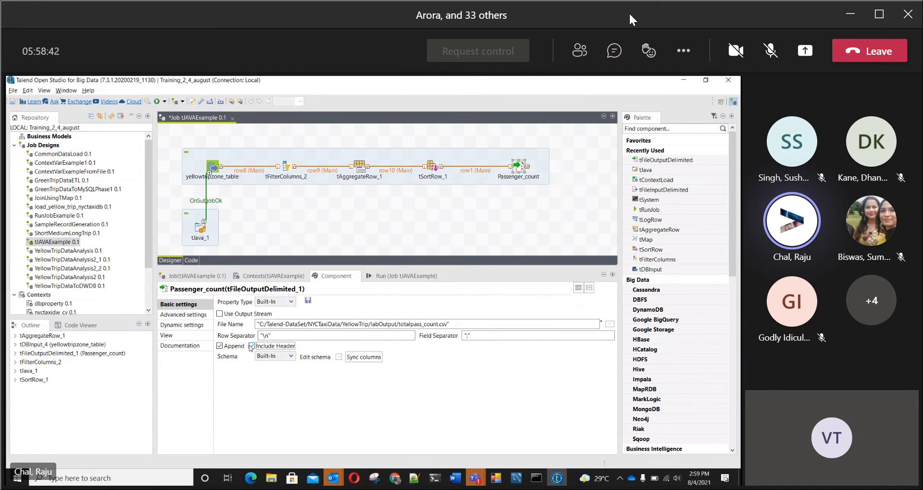
left_click(251, 346)
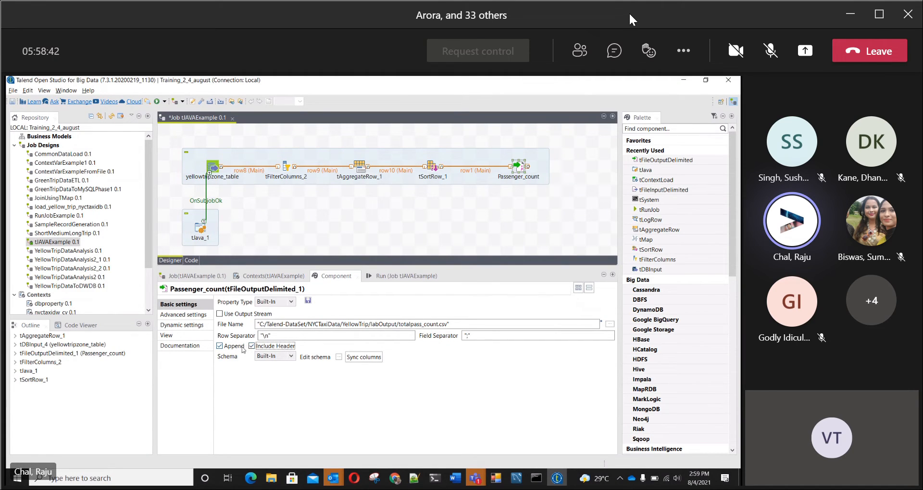
left_click(467, 336)
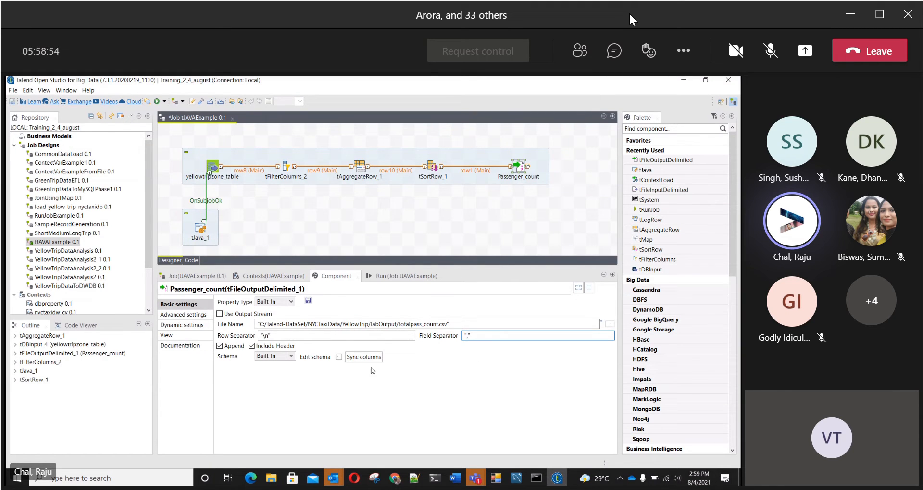
left_click(358, 358)
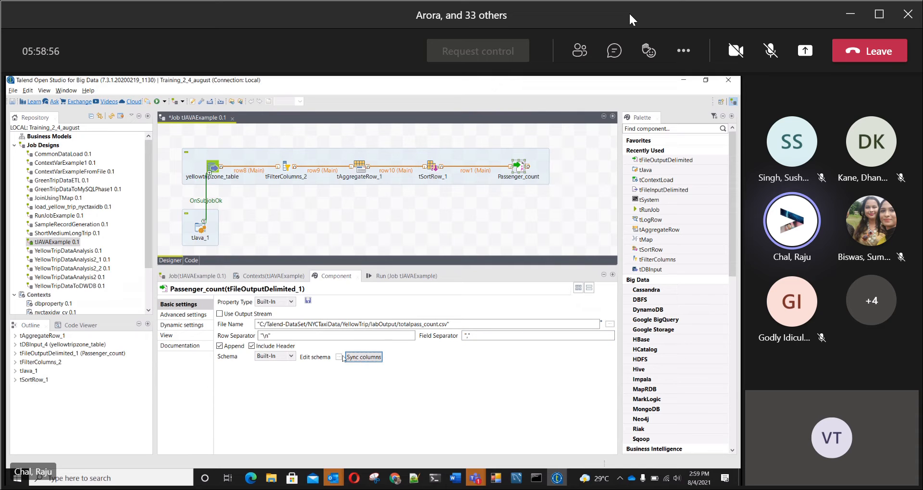
Step: Check the Passenger_count output schema against its tSortRow_1 input, and run the job with the Default context parameters
left_click(339, 357)
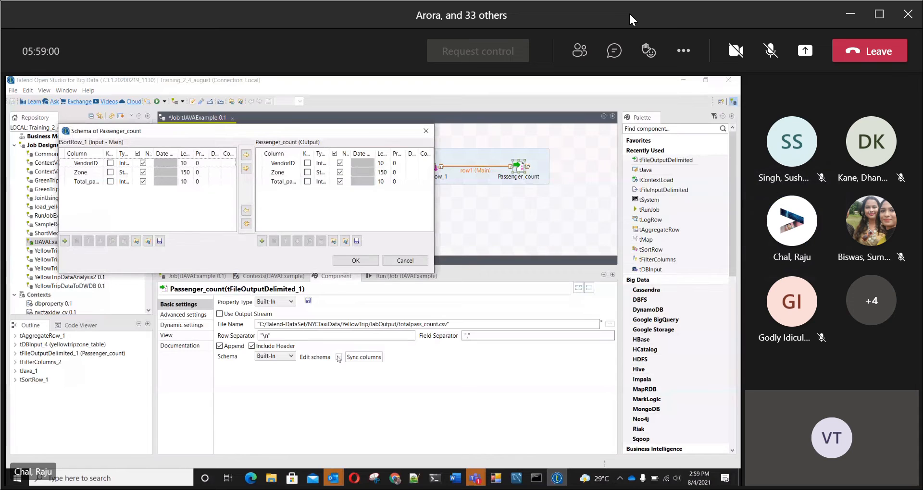
left_click(354, 260)
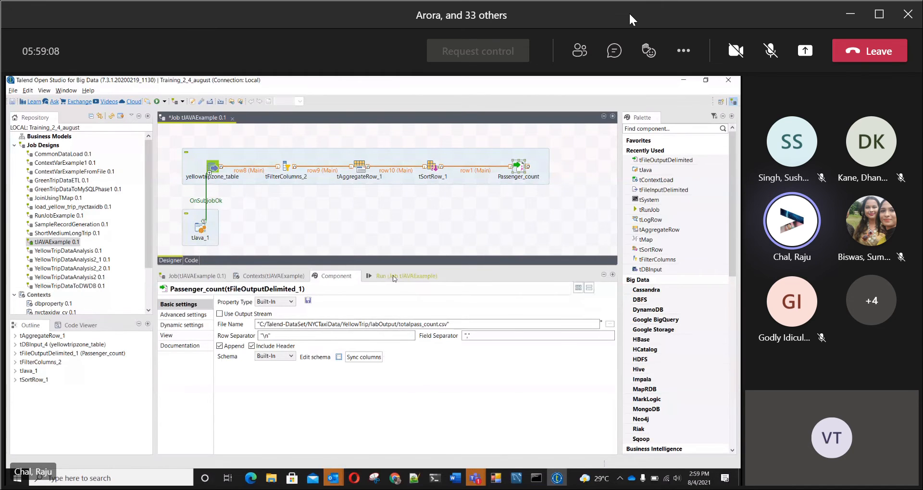
left_click(395, 277)
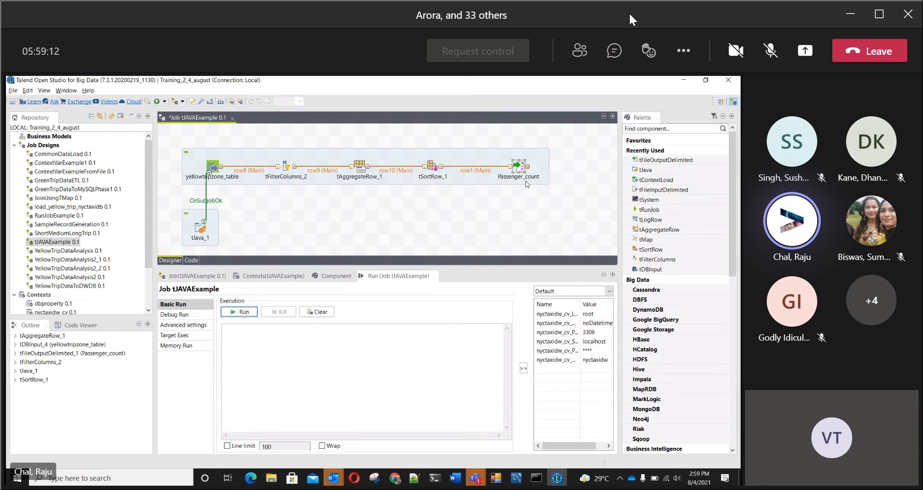
left_click(244, 312)
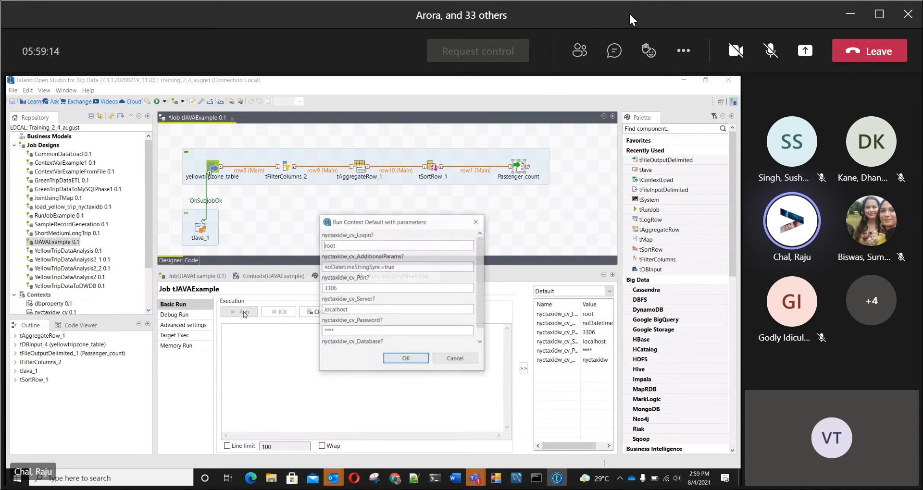
left_click(392, 359)
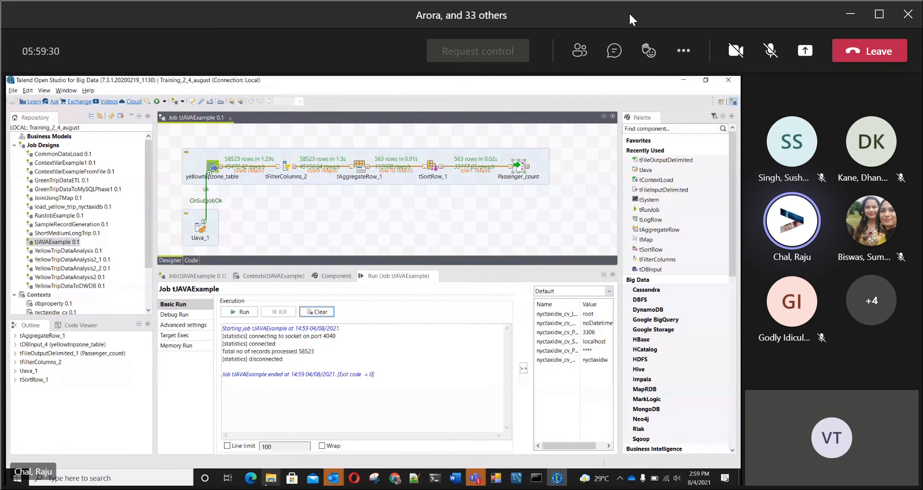
Step: Open totalpass_count.csv from the NYCTaxiData/YellowTrip/labOutput folder in Notepad++ and examine the written passenger totals
mouse_move(269, 482)
left_click(241, 429)
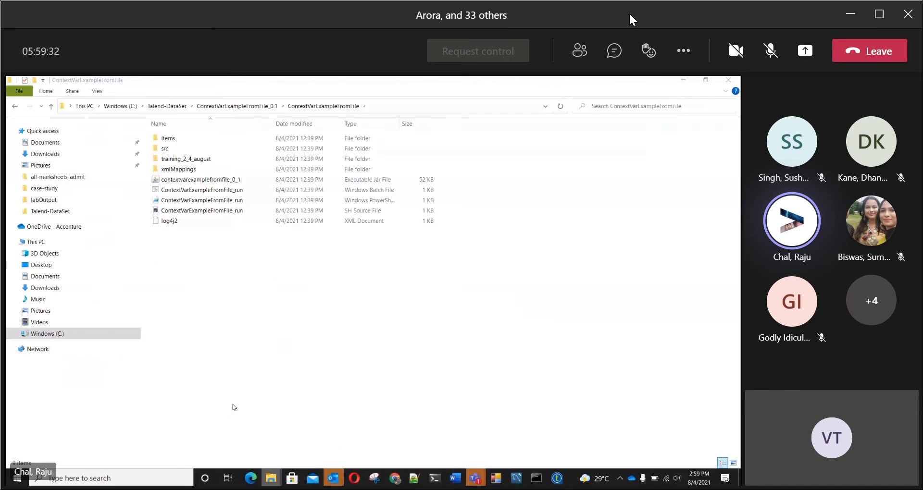
left_click(166, 106)
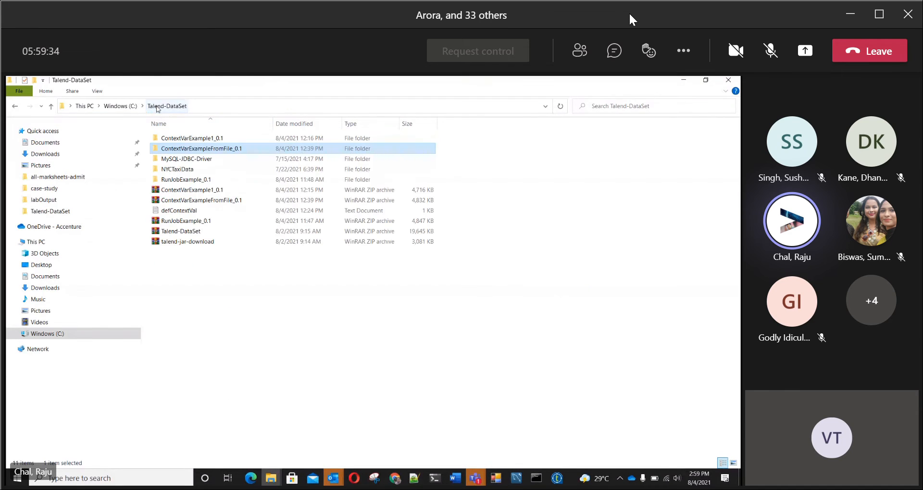
double_click(183, 170)
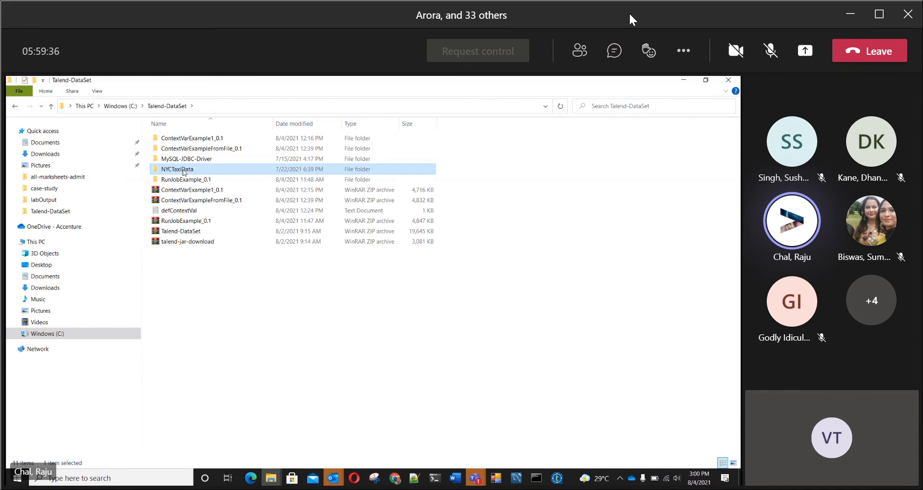
double_click(181, 171)
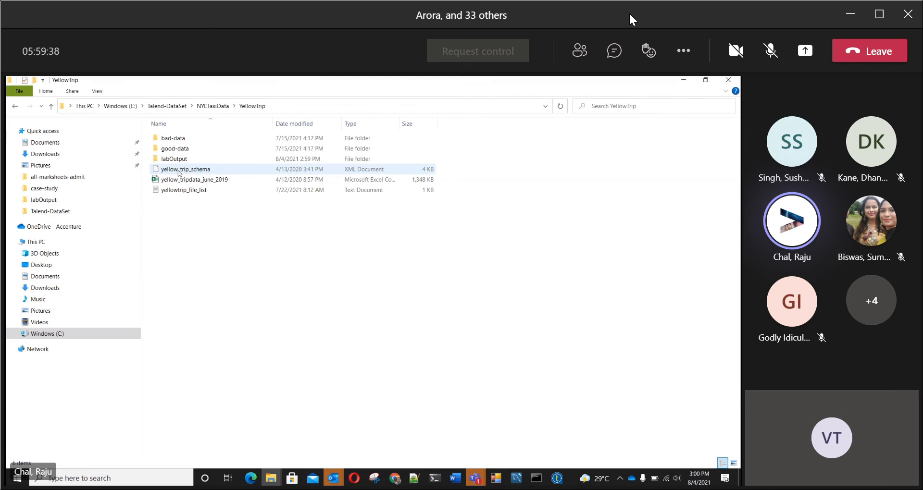
double_click(174, 159)
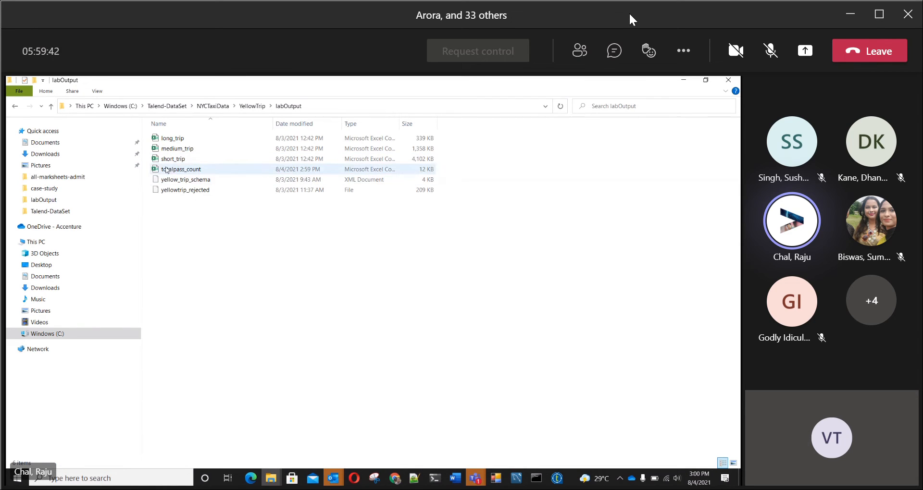
right_click(166, 170)
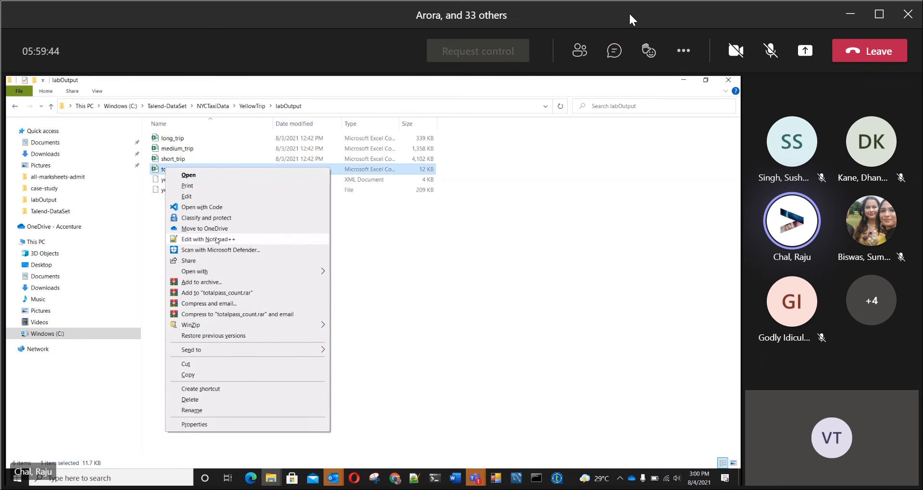
left_click(218, 239)
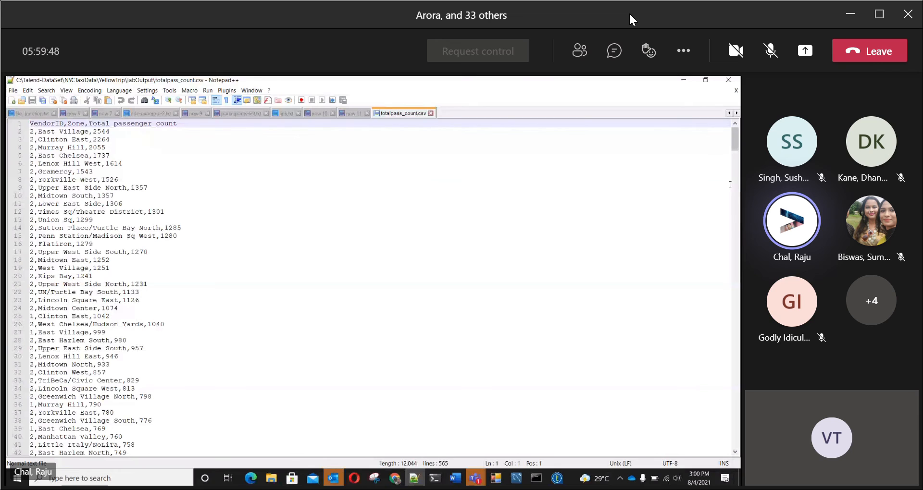
left_click_drag(735, 145, 735, 174)
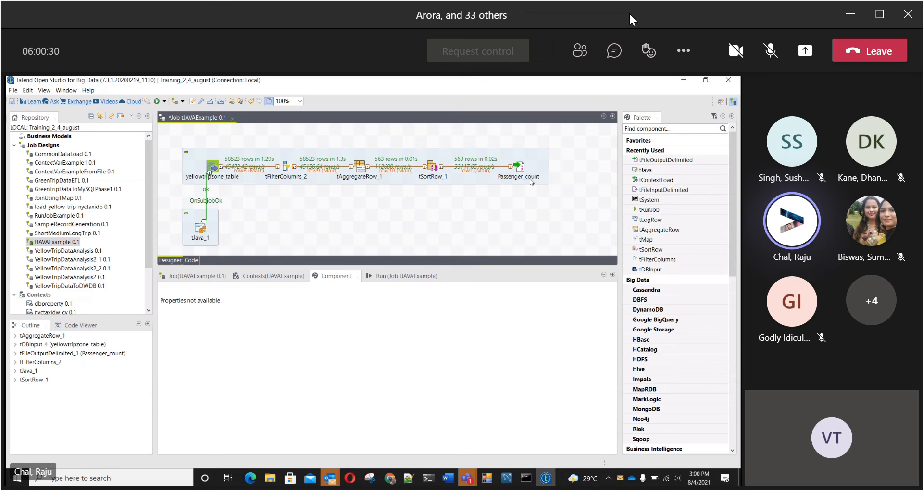
Step: Back in Talend, add a second tJava component to the job and place it below Passenger_count
left_click(522, 168)
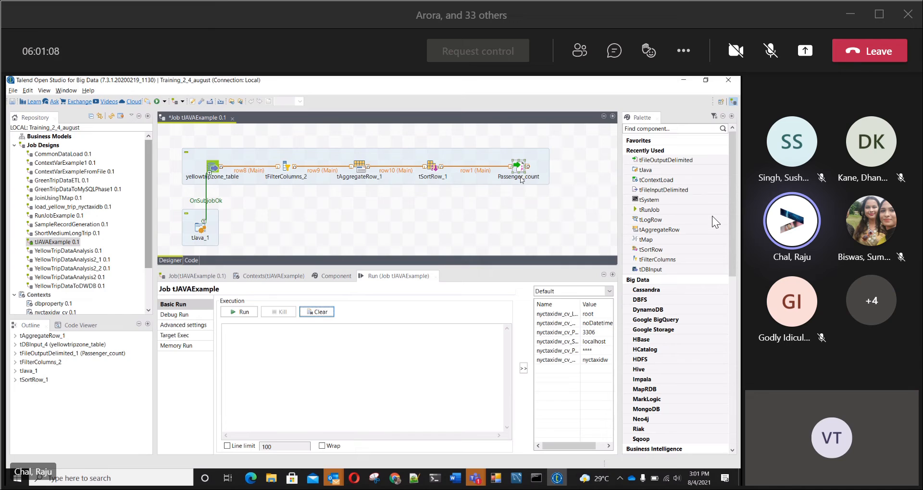
left_click(521, 212)
type("tJava")
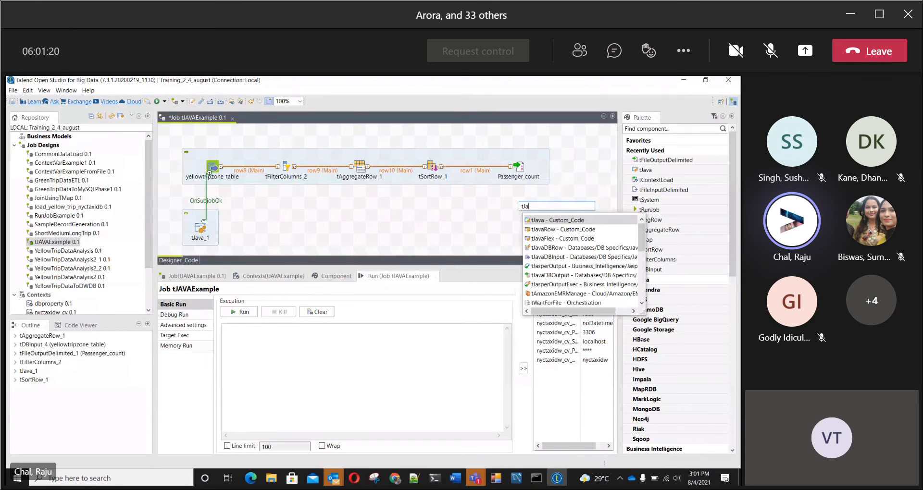
double_click(549, 221)
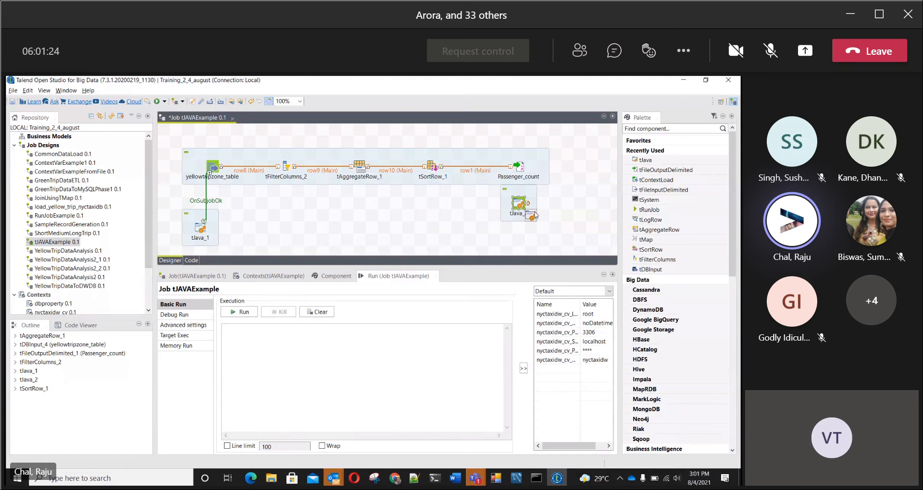
left_click(532, 214)
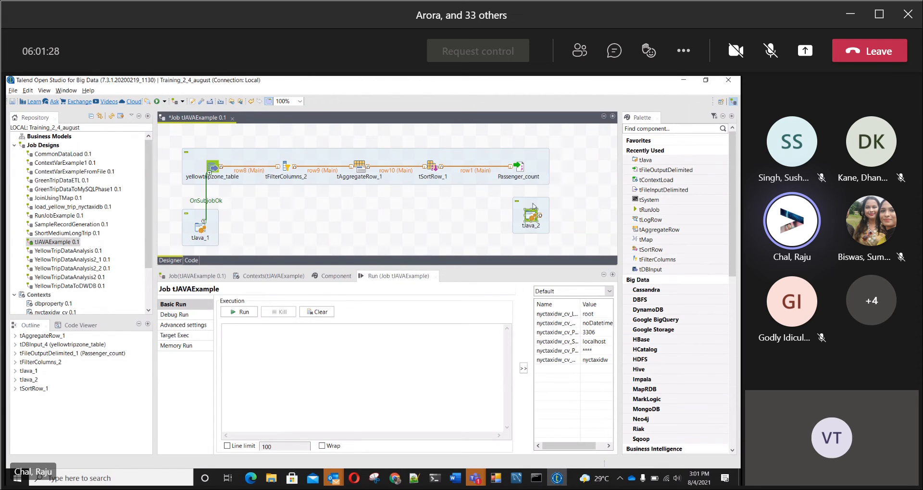
Step: Connect Passenger_count to the new tJava component with an On Component Ok trigger and align it with tJava_1
left_click(523, 169)
left_click(532, 217)
right_click(520, 167)
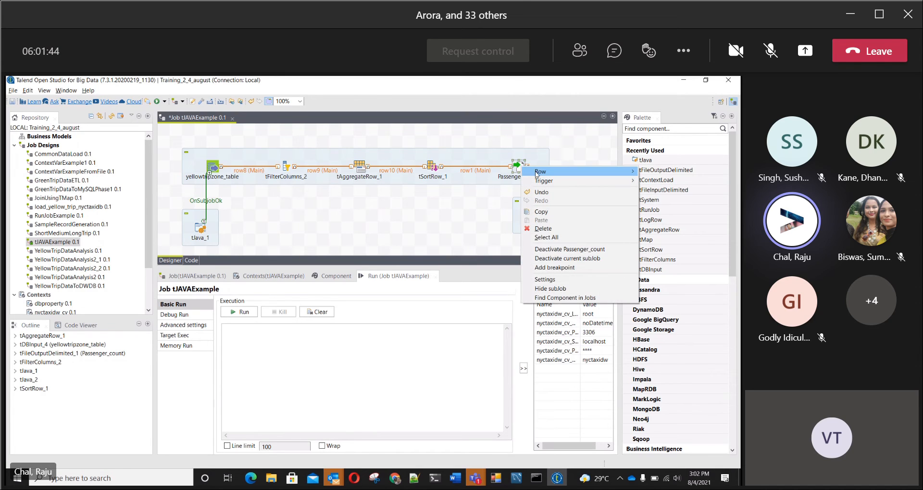
mouse_move(539, 182)
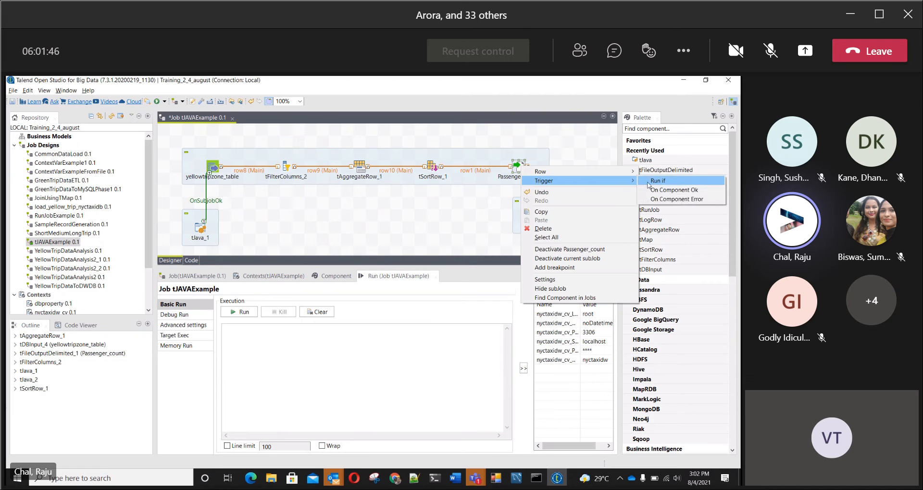
left_click(653, 191)
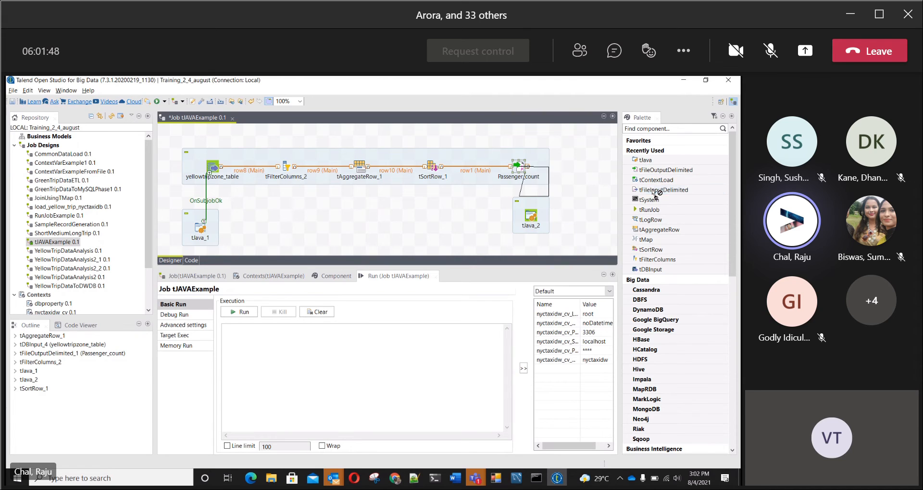
left_click(530, 219)
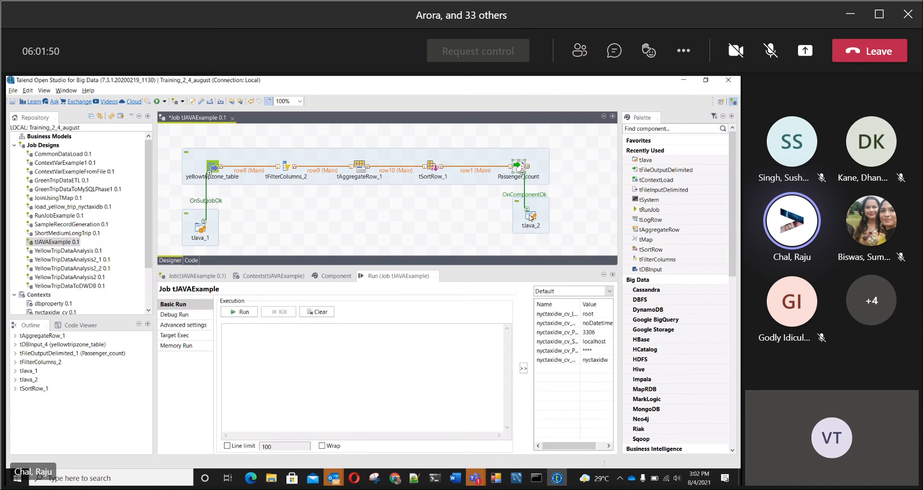
left_click(534, 220)
left_click_drag(534, 221, 531, 226)
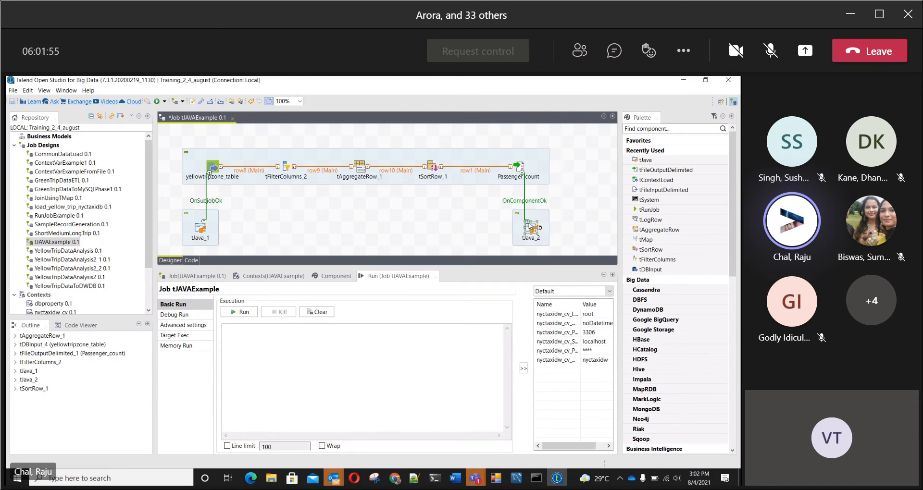
Step: Open the second tJava's component settings in a maximized view and examine its basic code, advanced import and dynamic settings
left_click(574, 209)
left_click(533, 229)
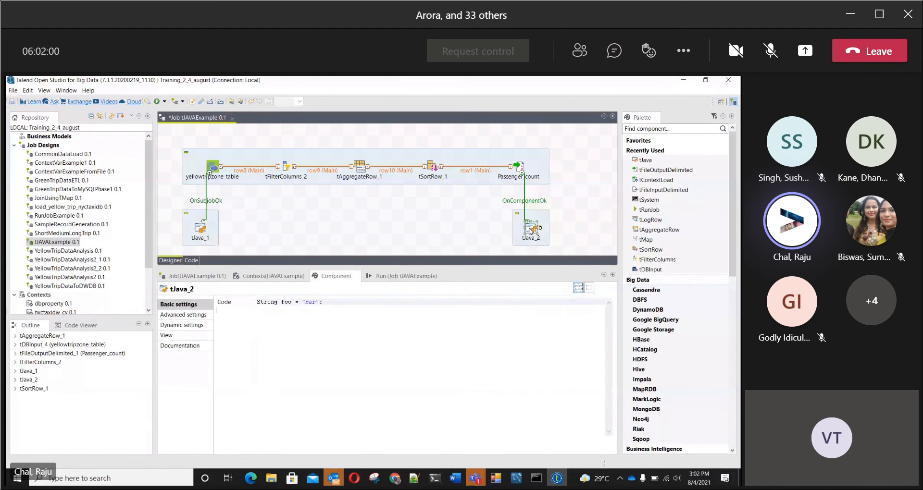
left_click(613, 276)
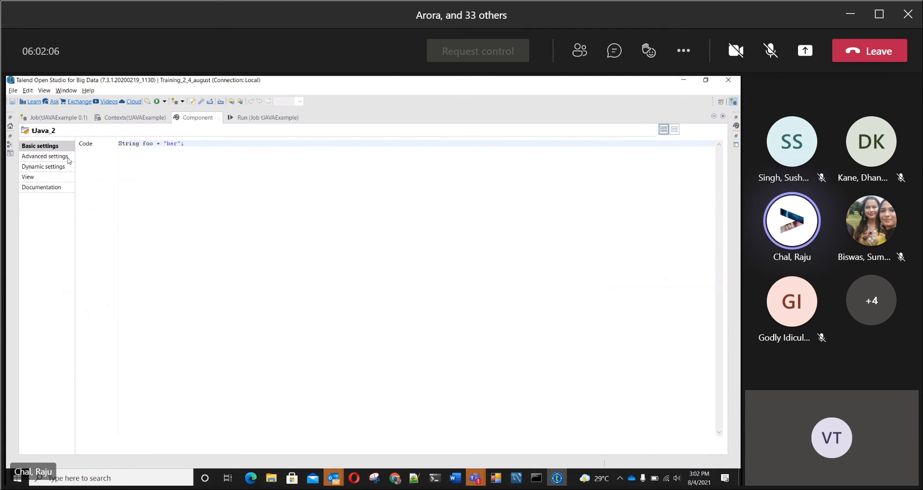
left_click(54, 161)
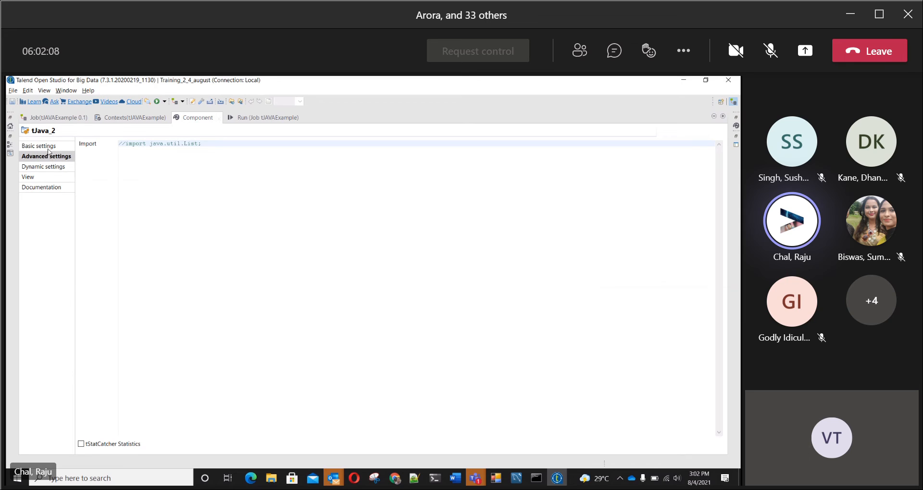
left_click(49, 148)
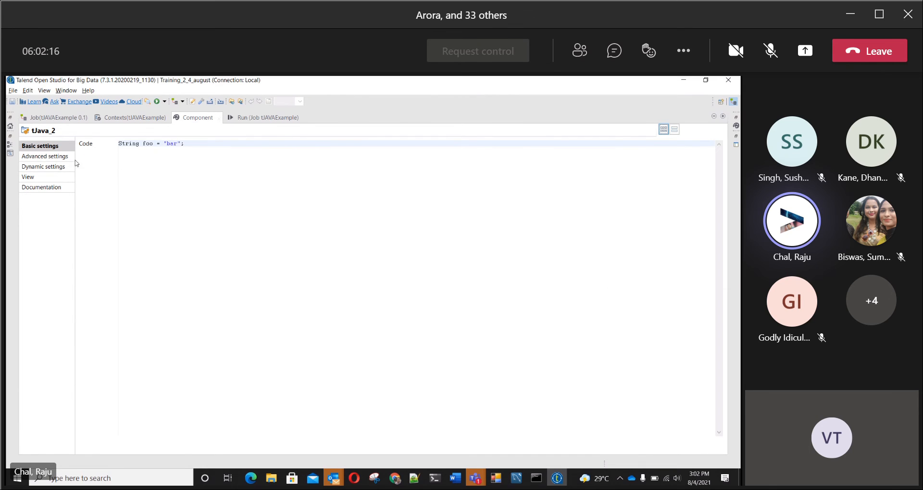
left_click(58, 159)
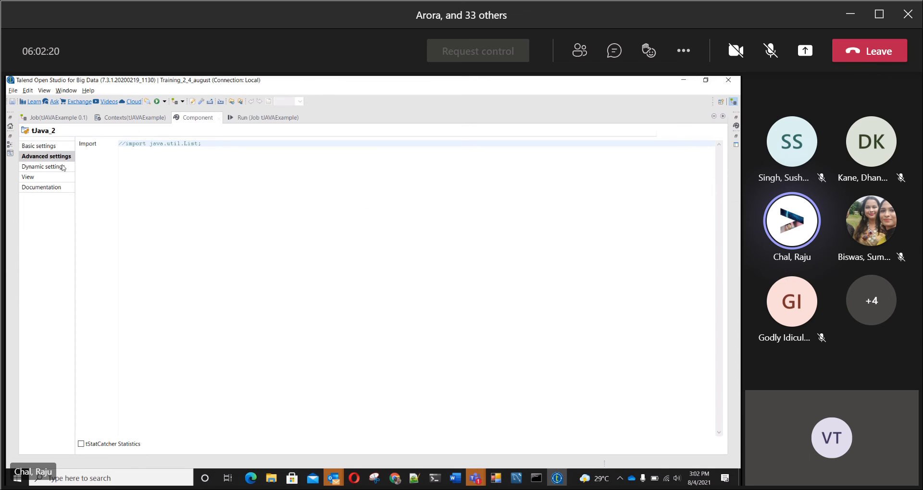
left_click(60, 166)
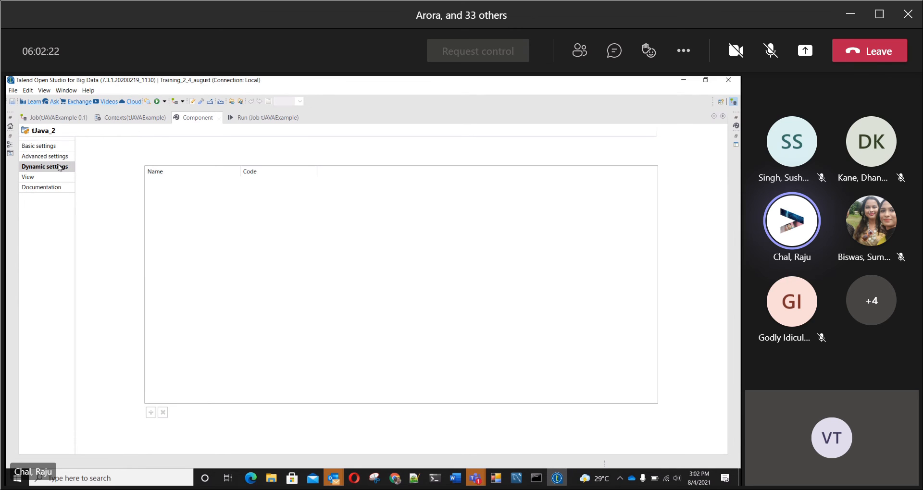
left_click(52, 148)
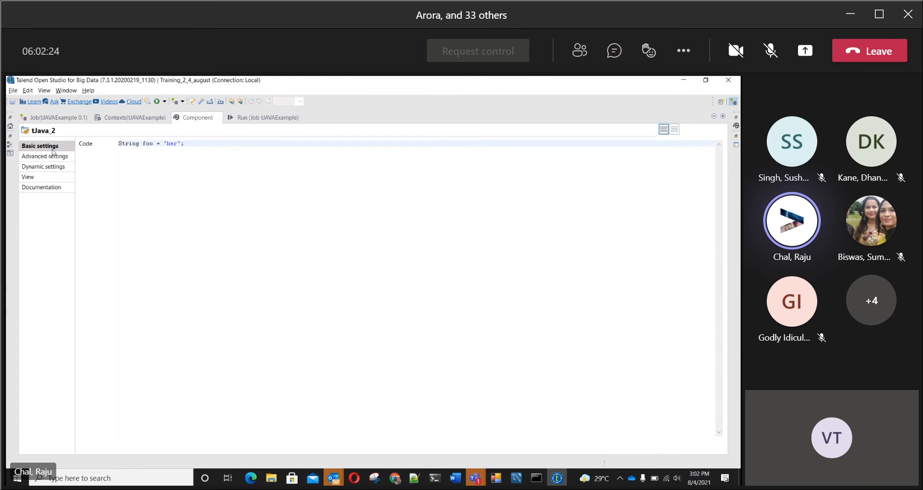
left_click(47, 157)
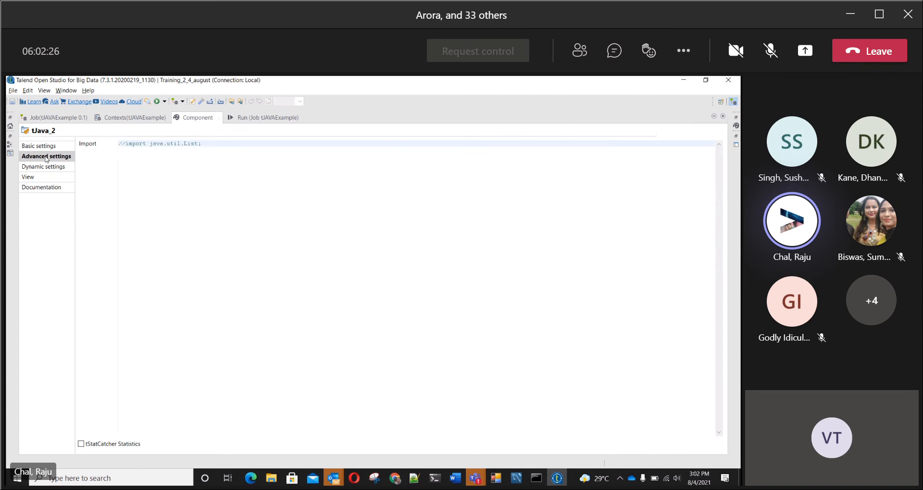
left_click(43, 147)
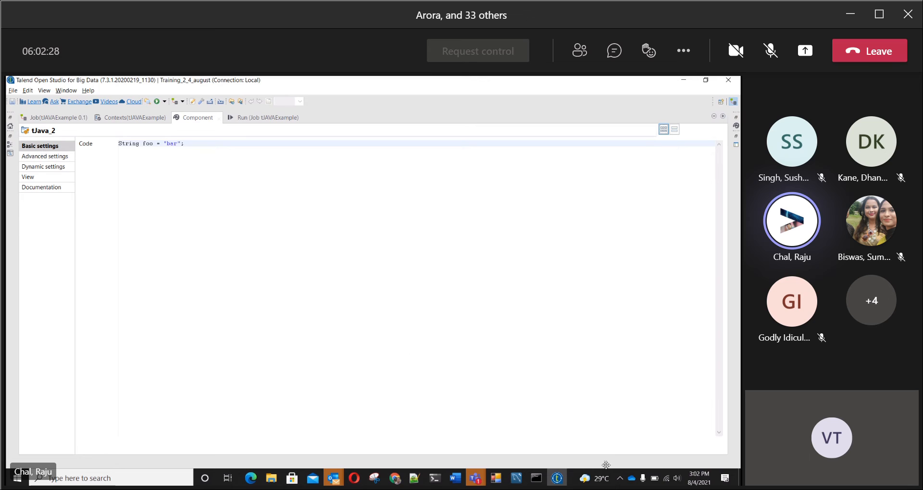
Step: Switch to the Talend-Advanced-ETL-CaseStudy-V1 document in Word and skim through the java_WriteToTable component's code
left_click(455, 477)
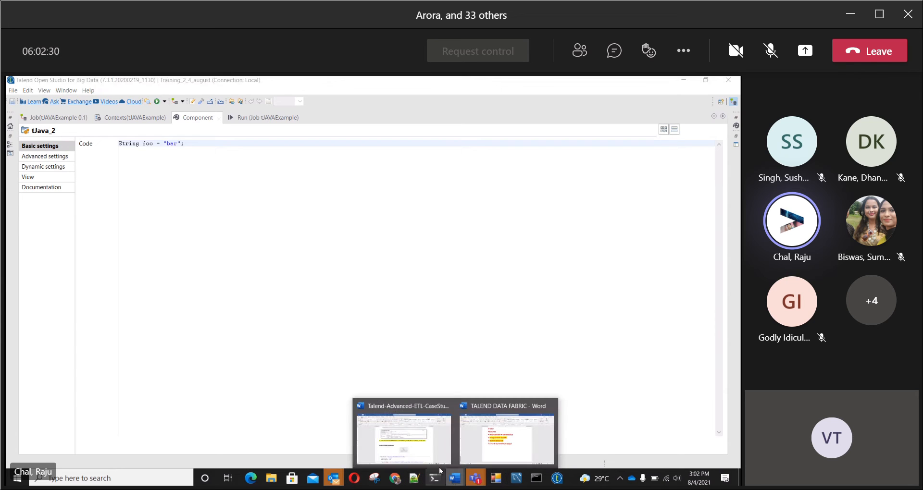
left_click(404, 435)
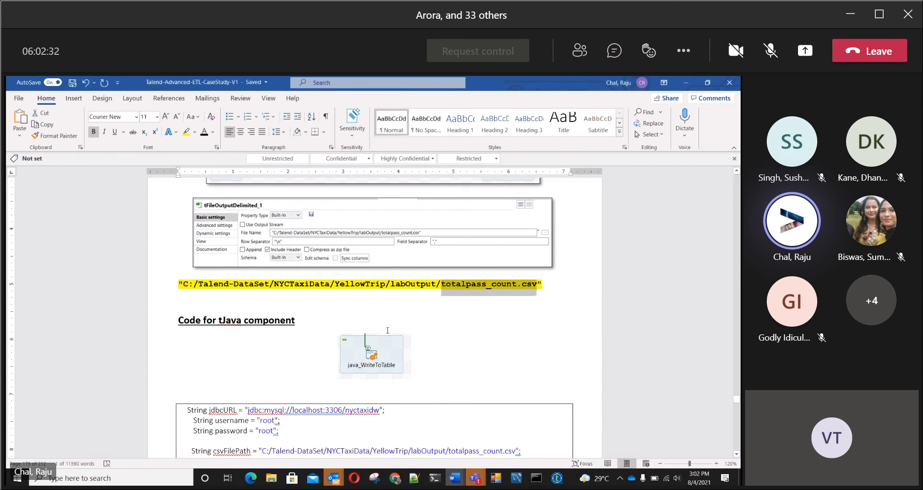
scroll(388, 330, "down", 10)
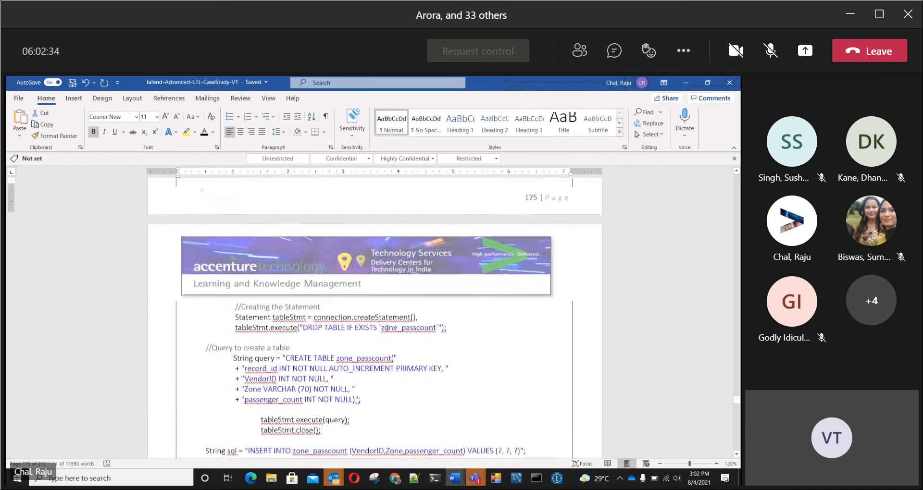
scroll(388, 328, "down", 3)
scroll(388, 329, "down", 10)
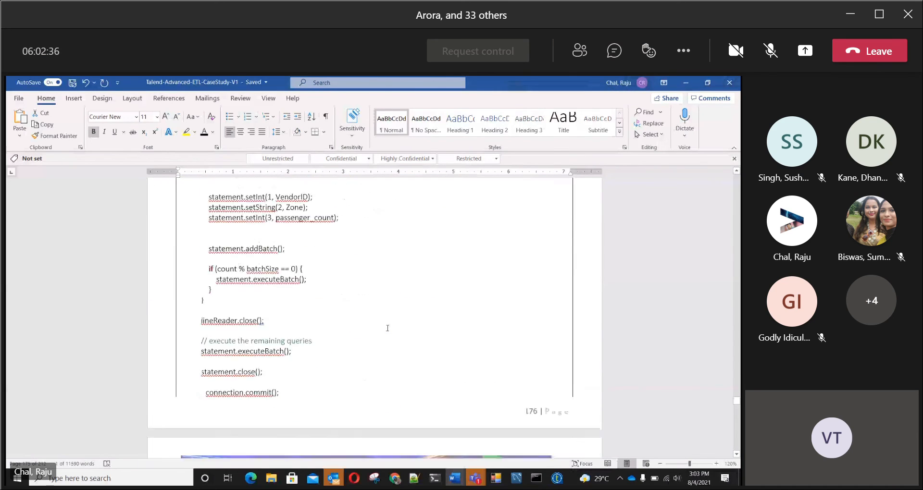
scroll(387, 328, "up", 5)
scroll(387, 329, "up", 3)
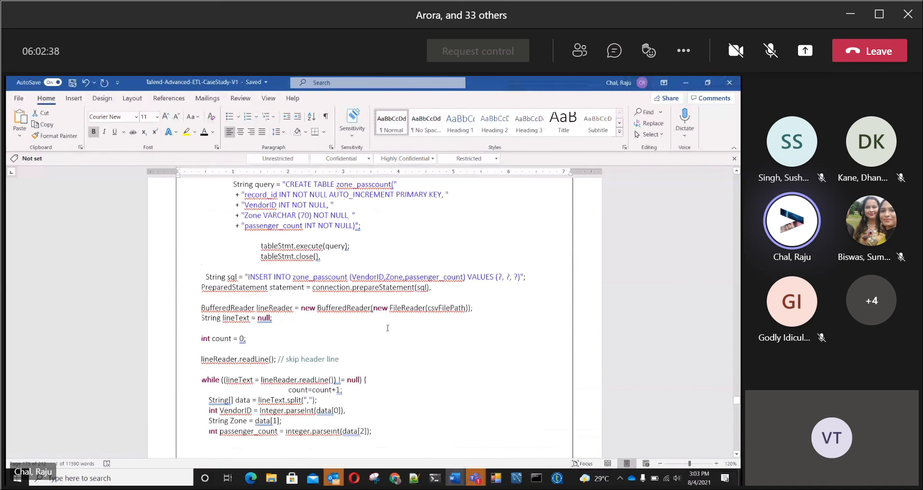
scroll(387, 329, "up", 6)
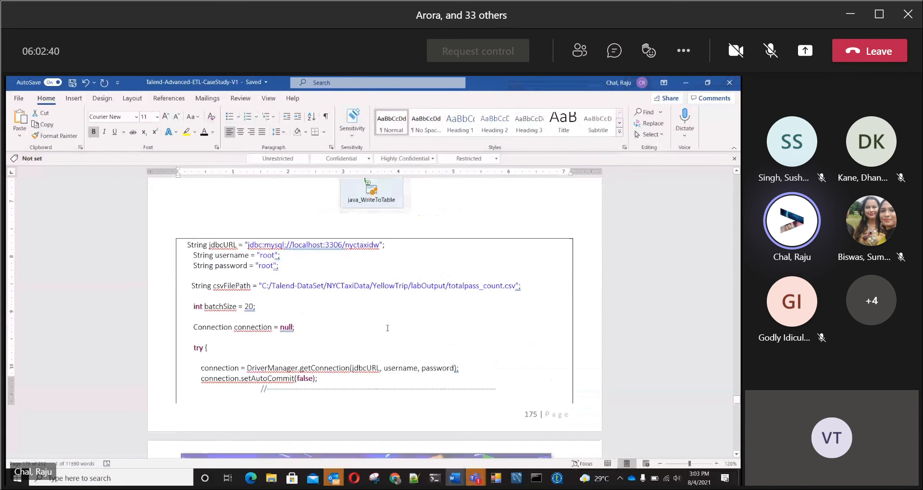
Step: Examine the code's database connection variables, the totalpass_count.csv file path, the batch size and the connection setup in the try block
scroll(388, 328, "down", 1)
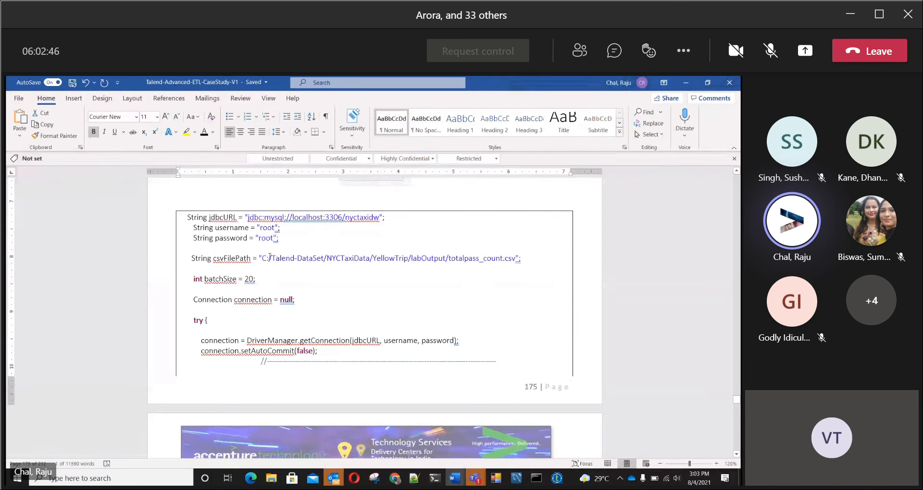
left_click_drag(268, 257, 542, 257)
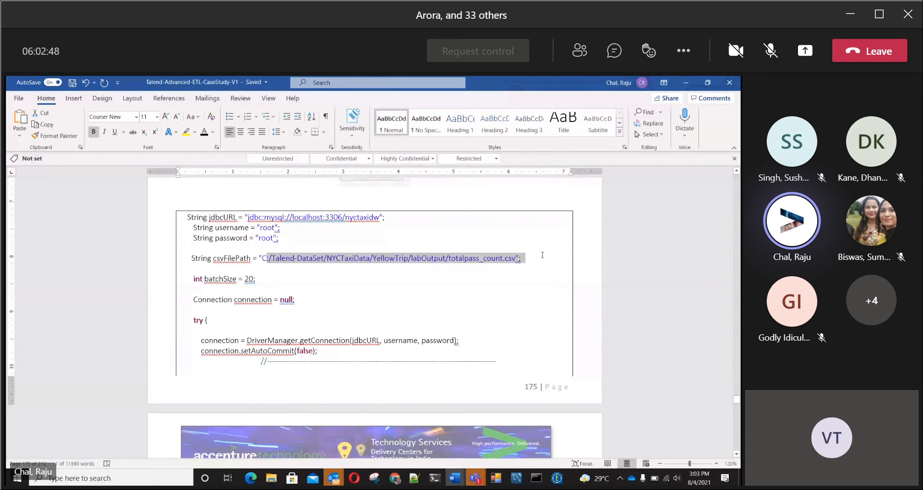
scroll(347, 319, "down", 3)
scroll(345, 318, "up", 2)
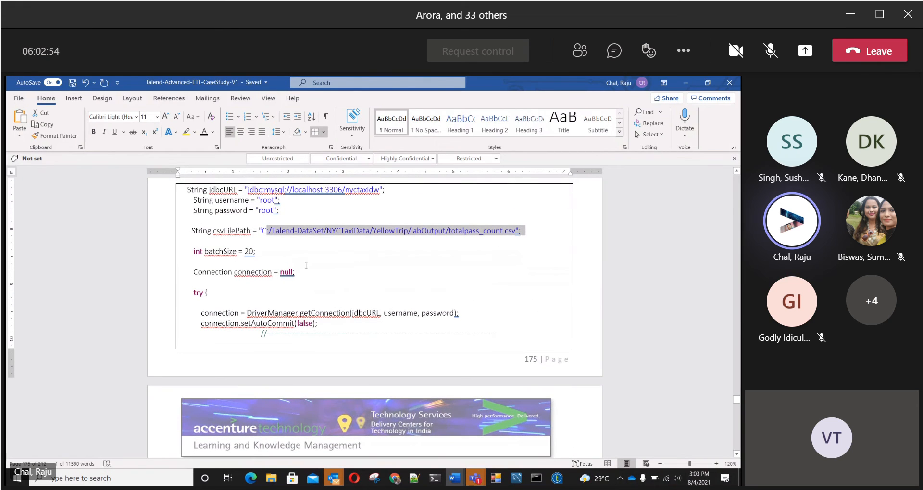
scroll(305, 266, "down", 1)
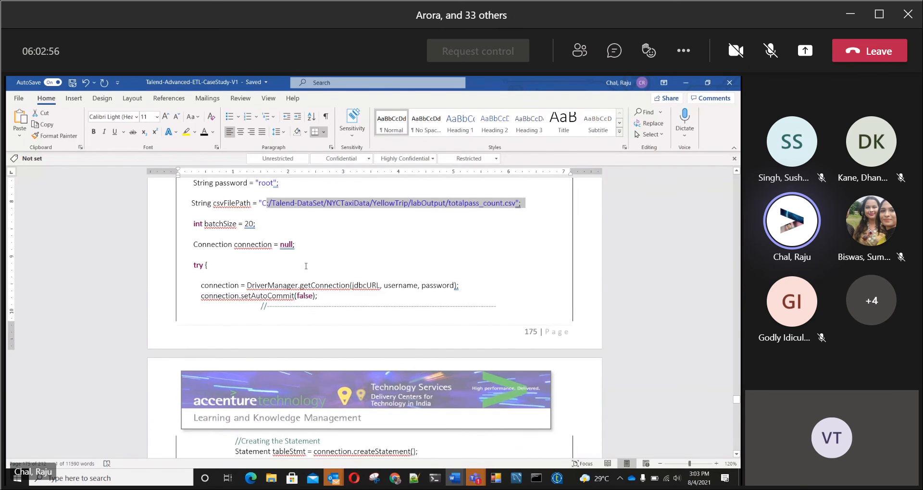
scroll(306, 266, "up", 2)
scroll(305, 268, "down", 4)
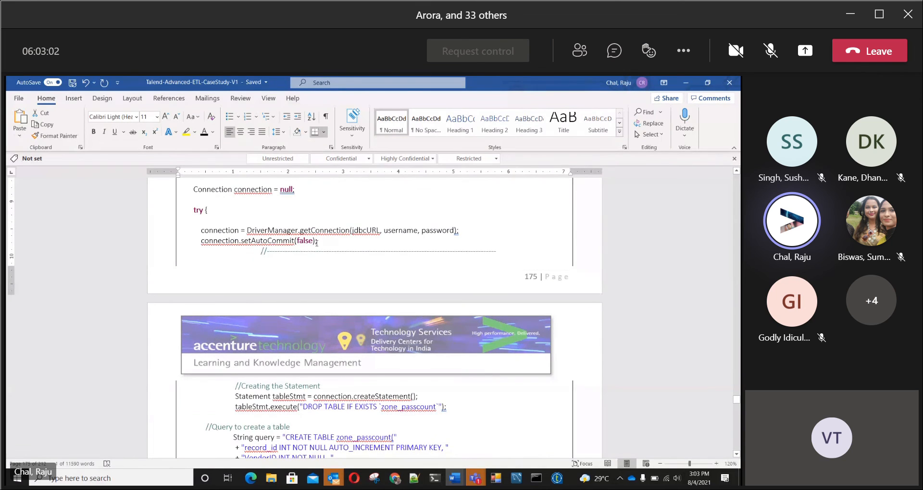
Step: Examine the code statements that drop the existing zone_passcount table and create it again with its columns
scroll(317, 243, "down", 5)
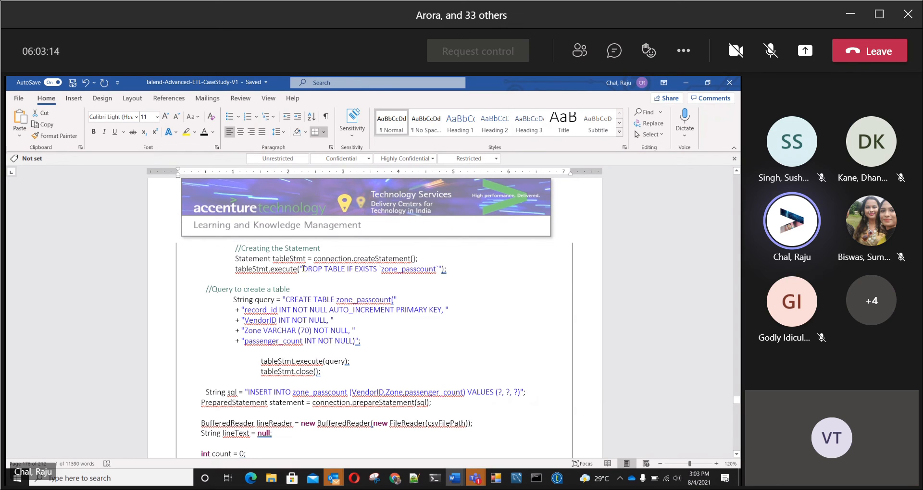
left_click_drag(311, 268, 435, 269)
left_click(474, 291)
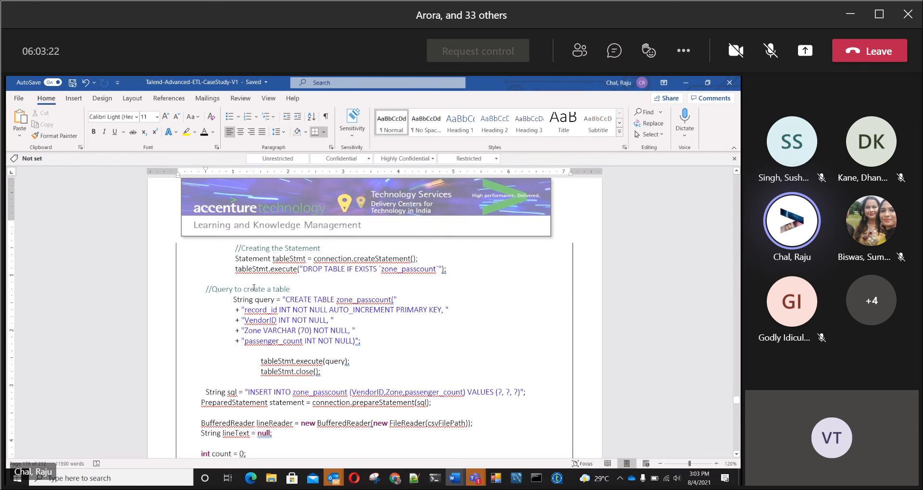
scroll(430, 302, "down", 1)
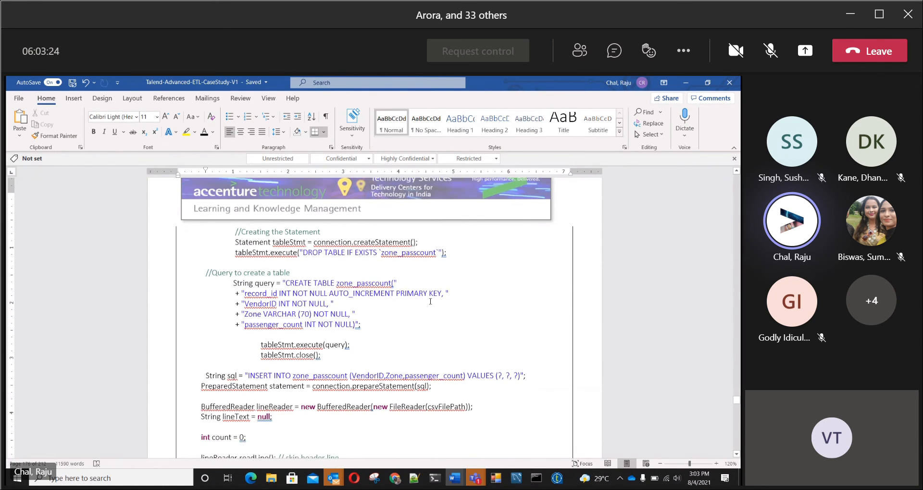